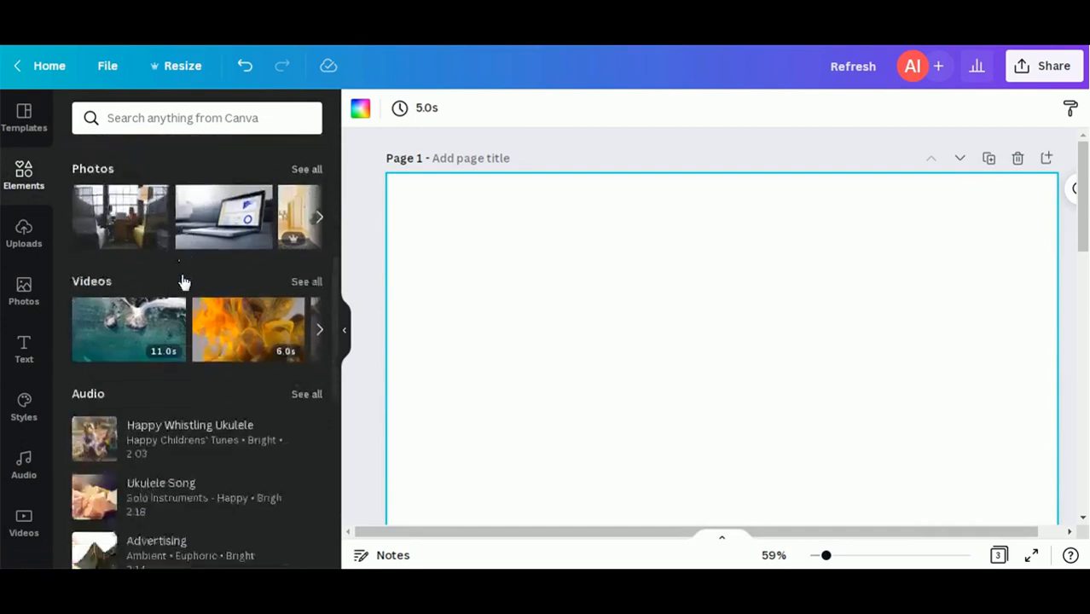
scroll(181, 273, down, 2)
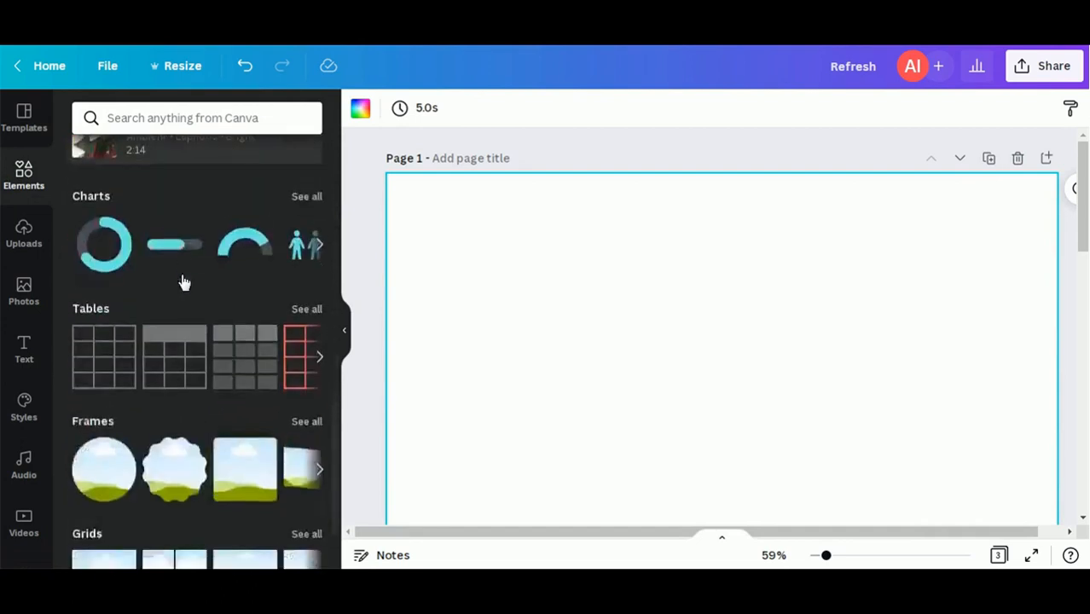
Step: Add the red-outline, pink-header and pink banded table styles, arranging each in its own spot
click(307, 309)
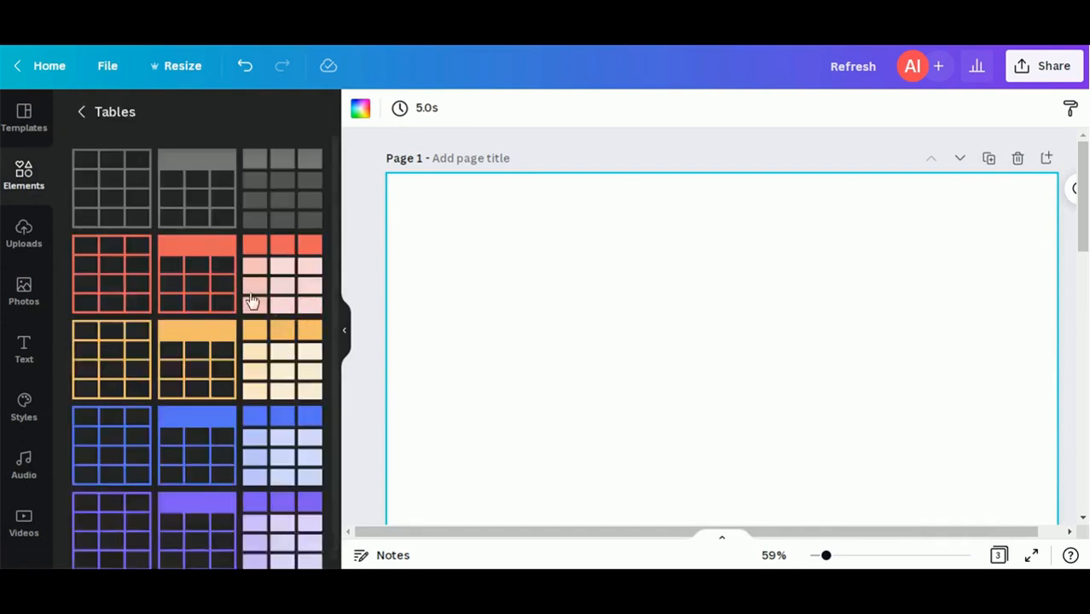
click(125, 291)
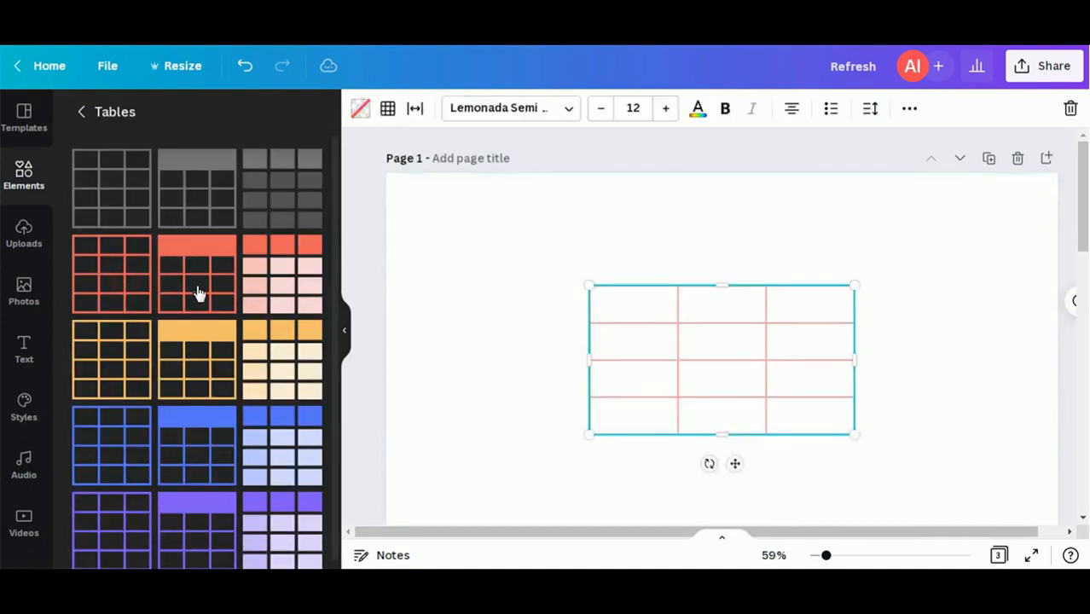
drag(728, 379, 558, 287)
click(183, 292)
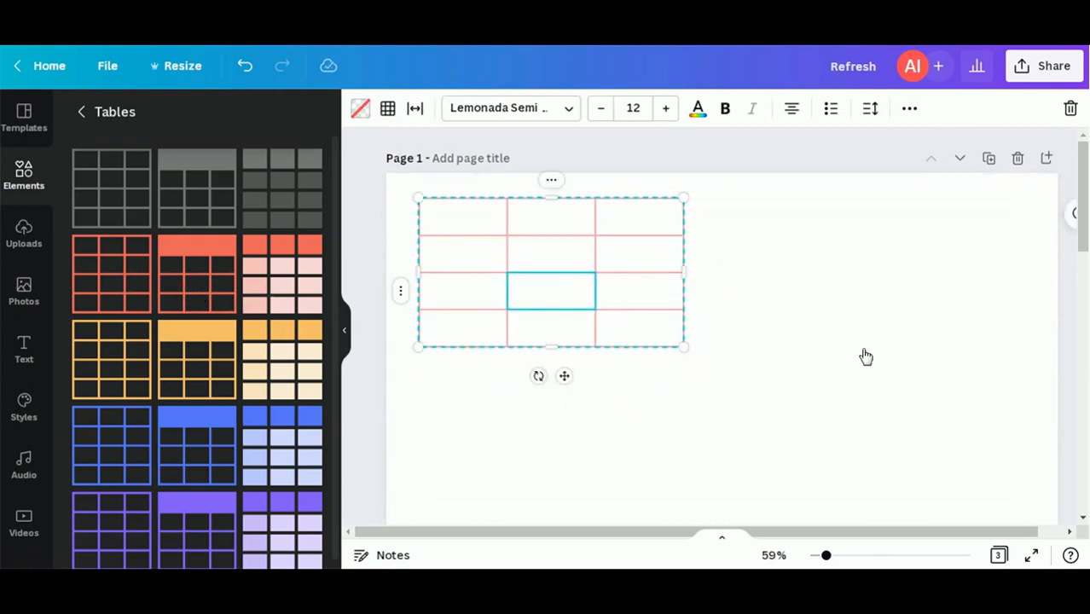
drag(728, 383, 854, 290)
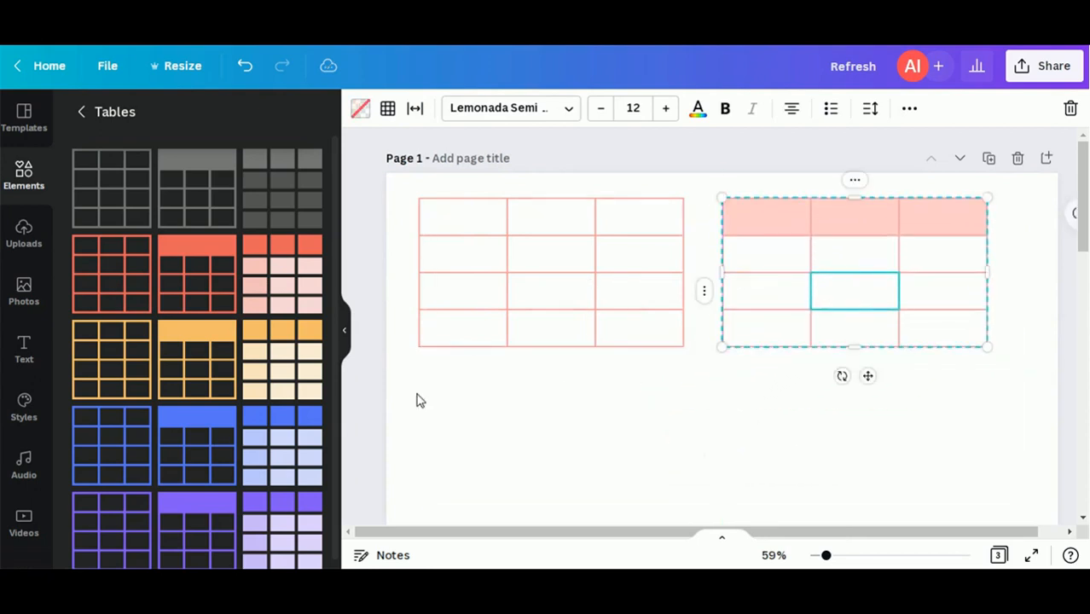
click(278, 290)
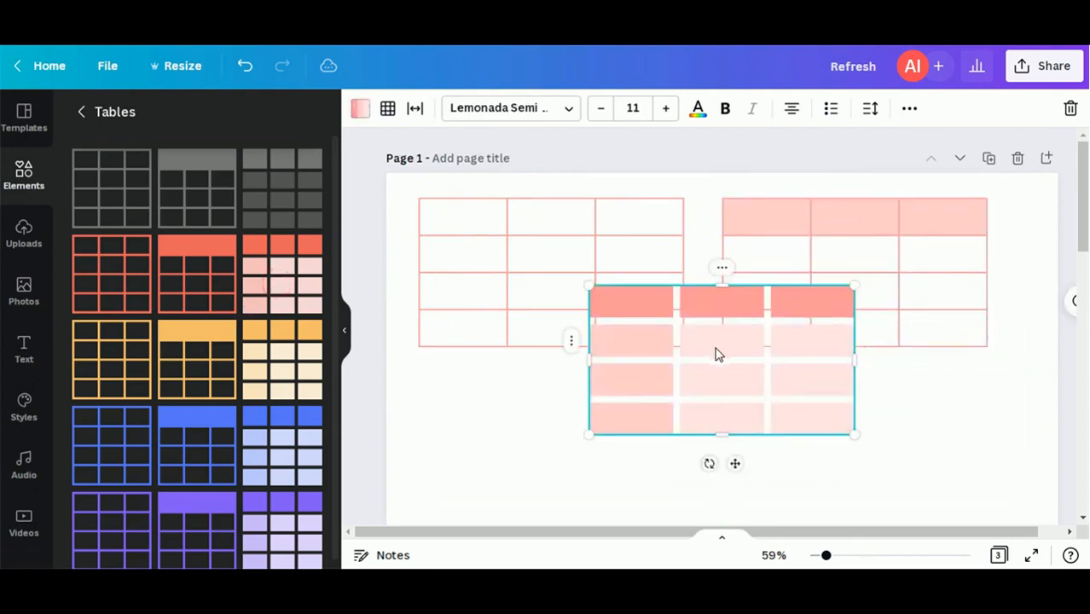
drag(712, 375, 696, 419)
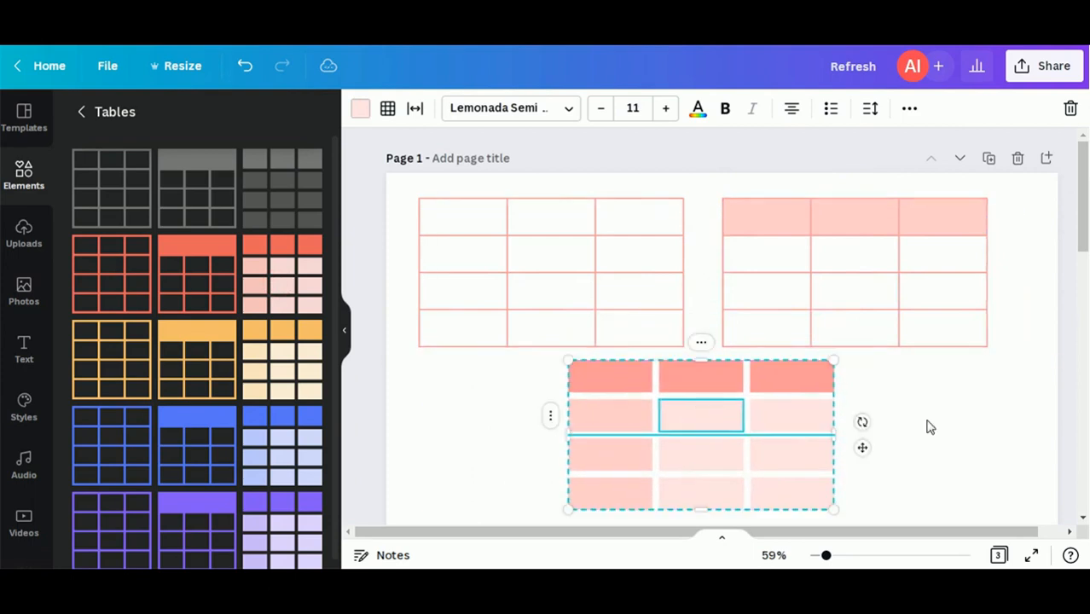
click(967, 427)
Step: Delete the red-outline table and the pink banded table
click(344, 330)
click(440, 290)
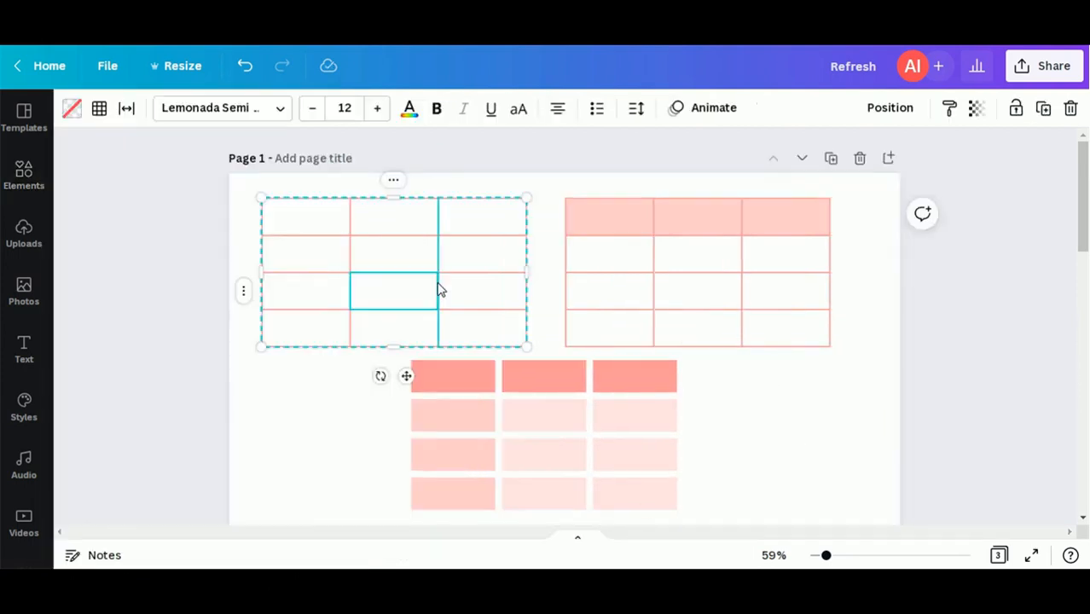
key(Delete)
click(536, 384)
click(540, 375)
key(Delete)
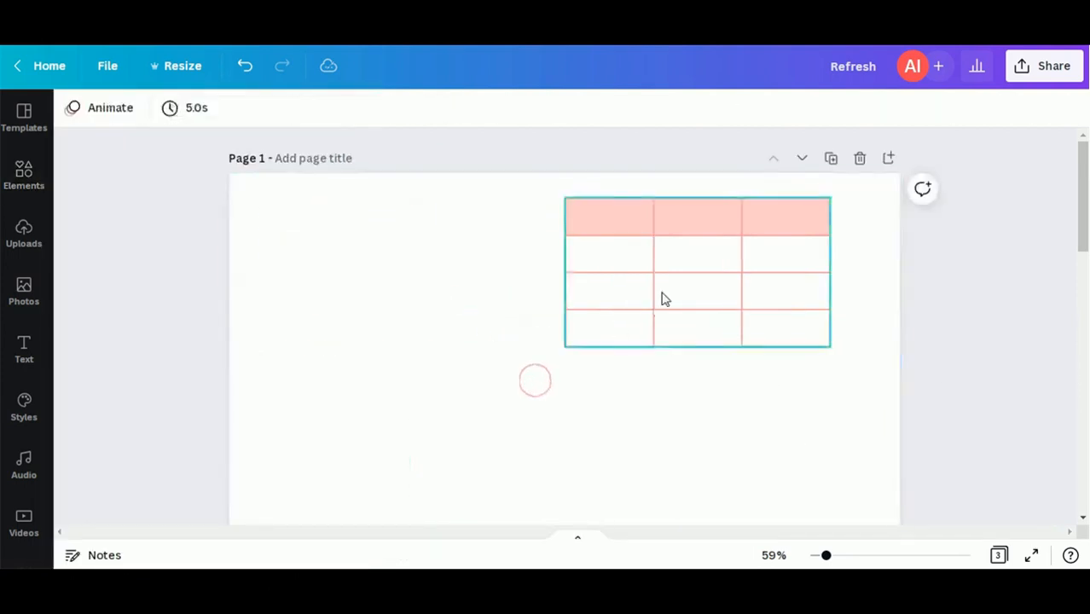
Step: Enlarge the pink-header table to about 960 × 455 and centre it on the page
click(665, 298)
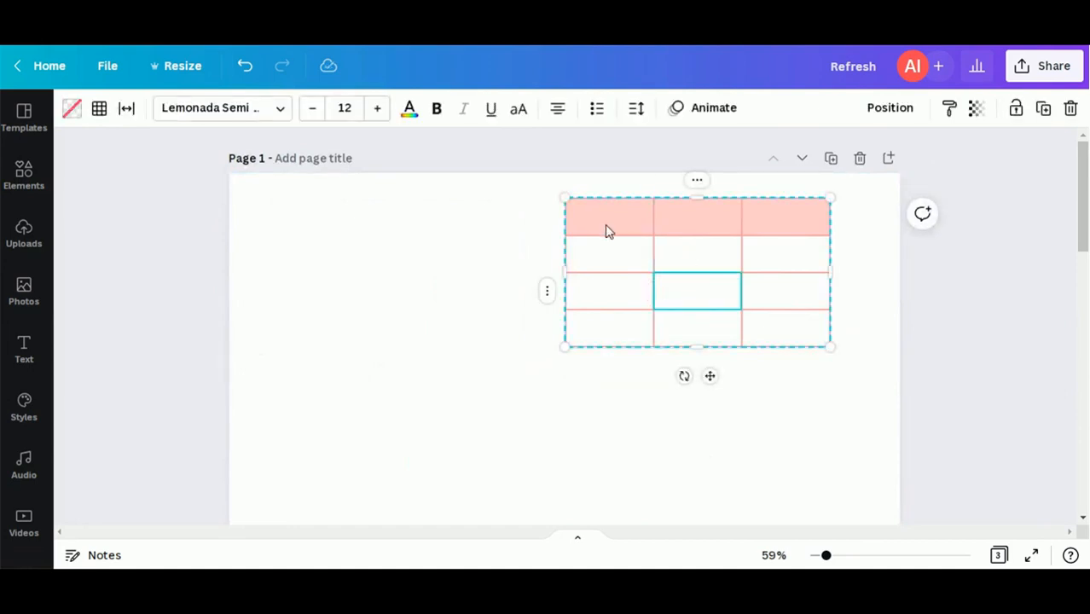
drag(680, 251, 423, 283)
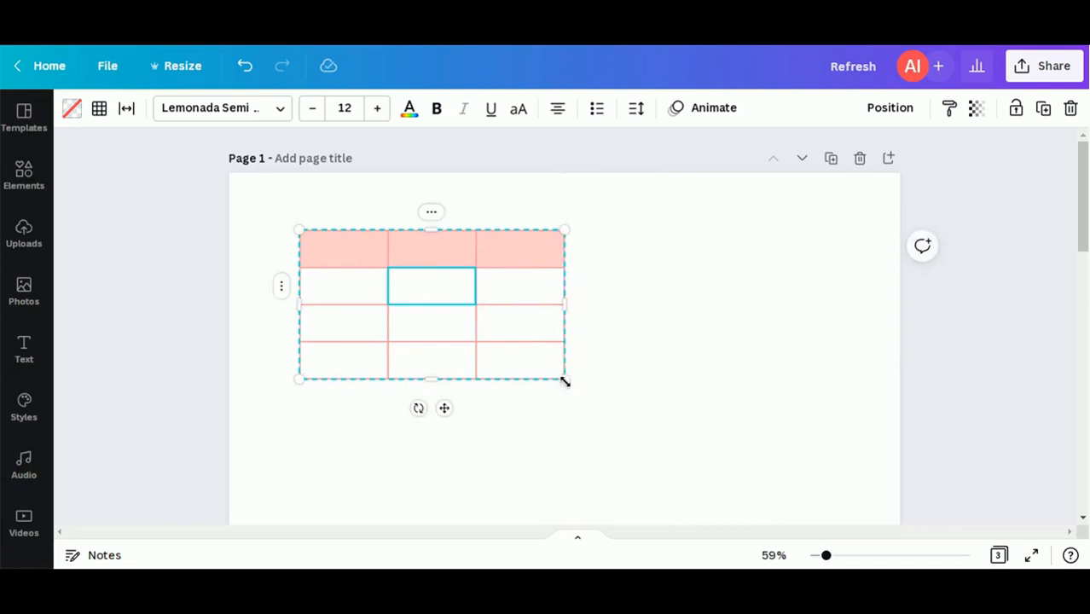
drag(563, 381, 786, 470)
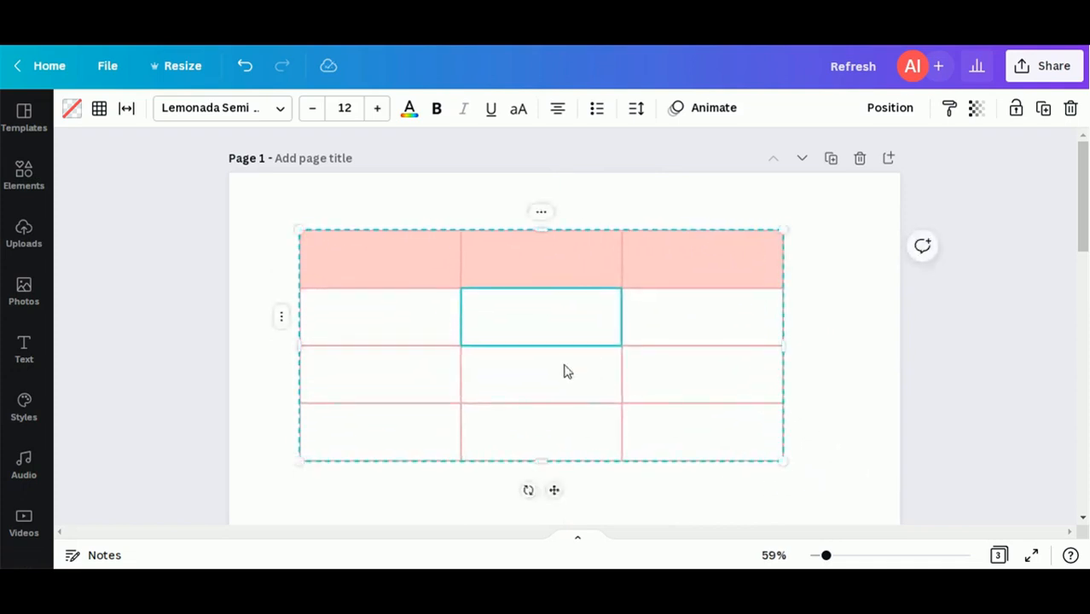
drag(553, 490, 581, 499)
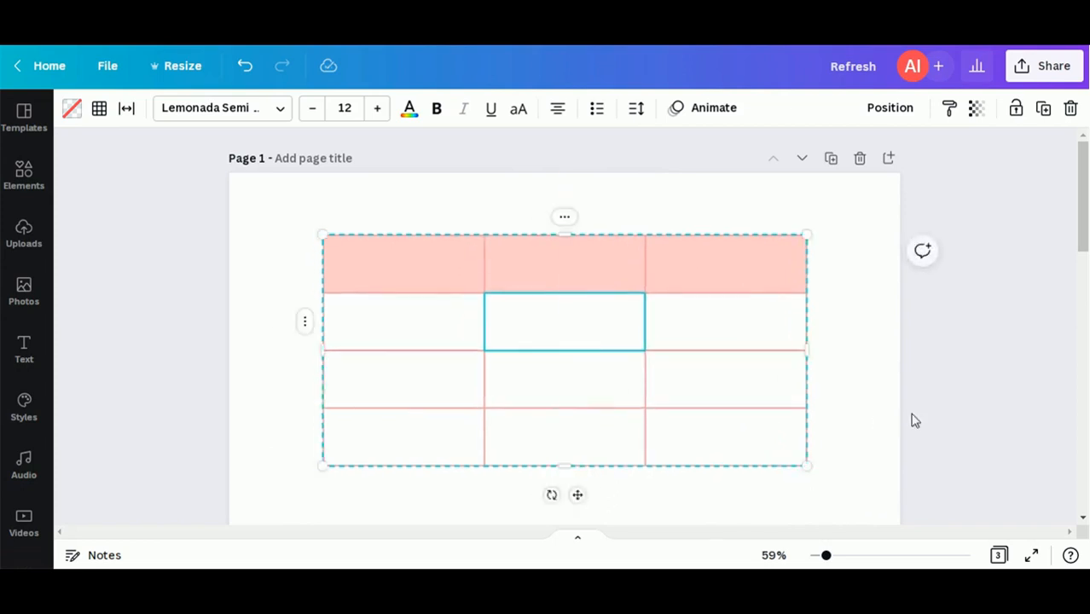
click(912, 419)
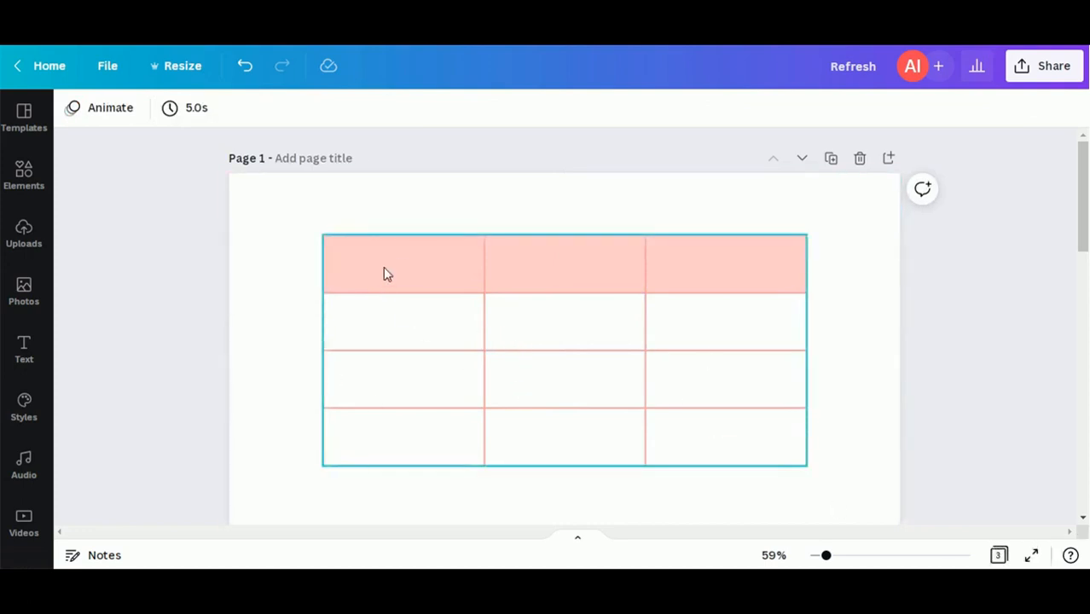
Step: Fill the top-left header cell purple, then undo that single-cell fill
click(405, 263)
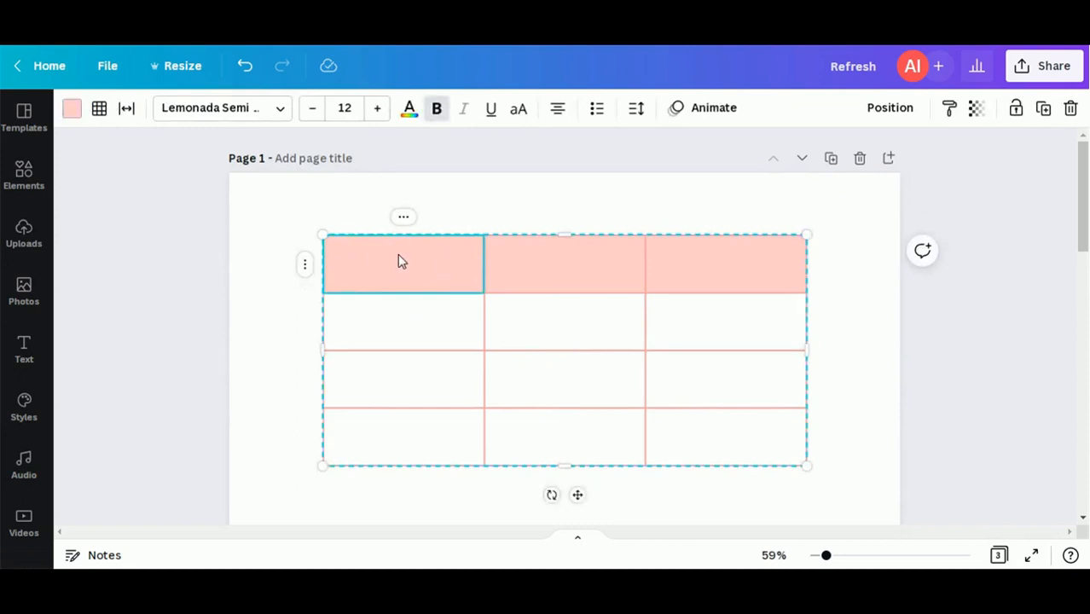
click(73, 110)
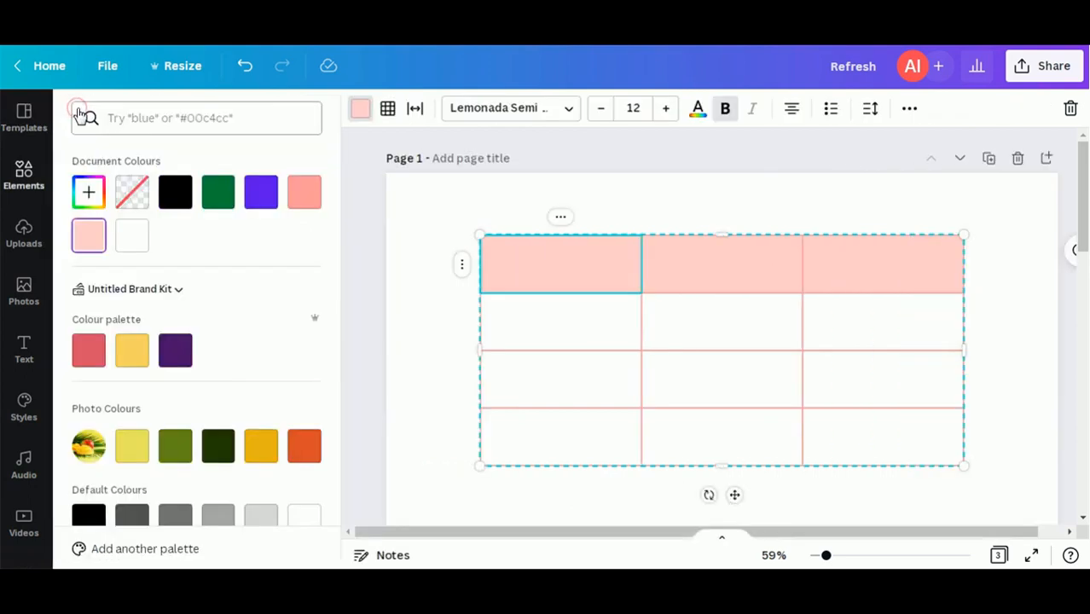
click(260, 194)
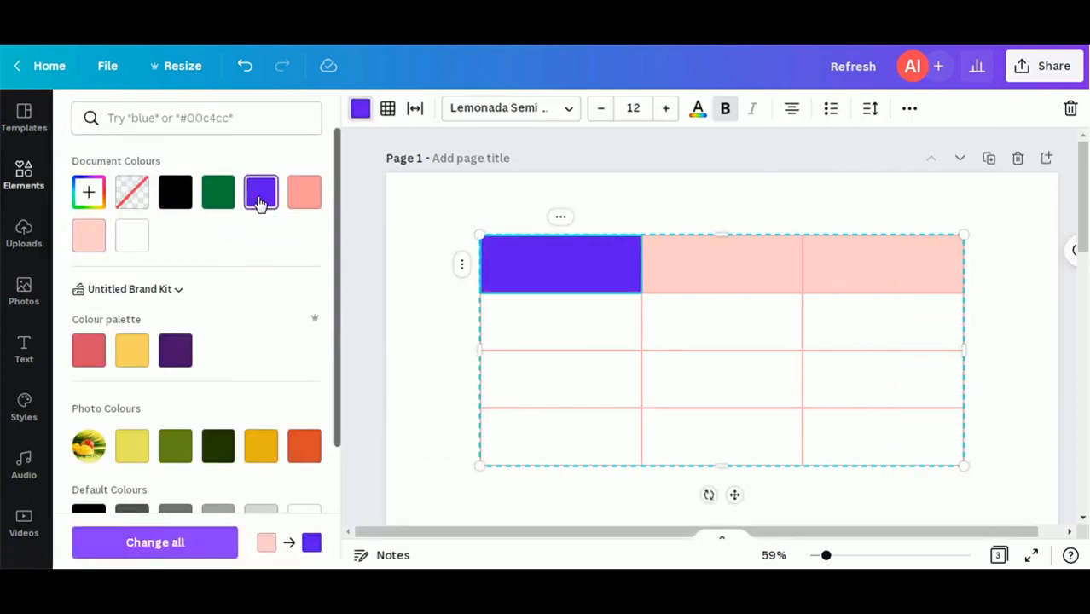
click(378, 232)
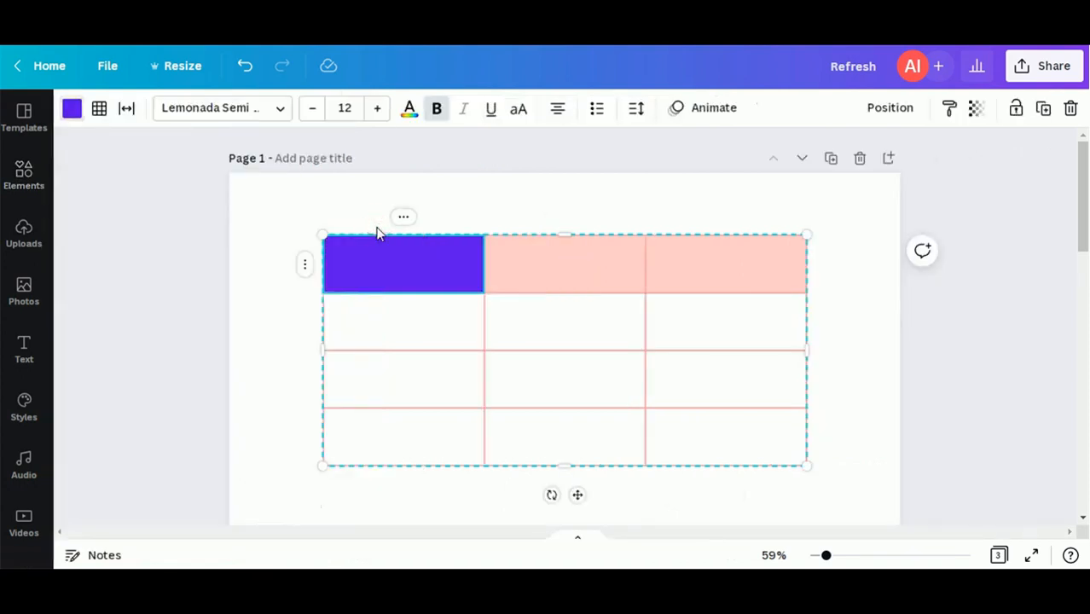
key(ctrl+z)
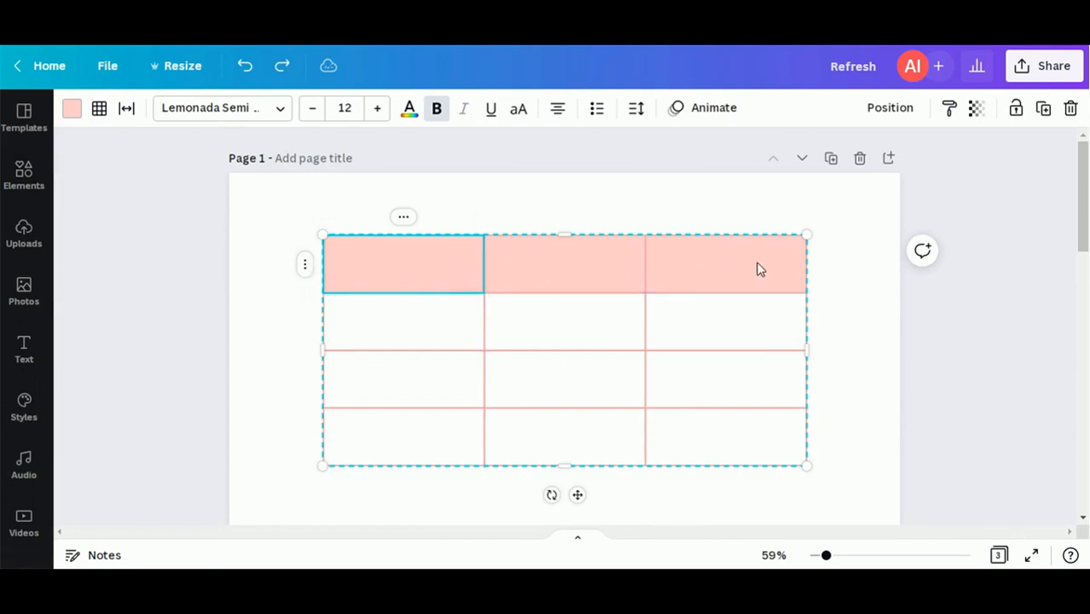
Step: Fill the entire header row with the purple document colour
click(306, 268)
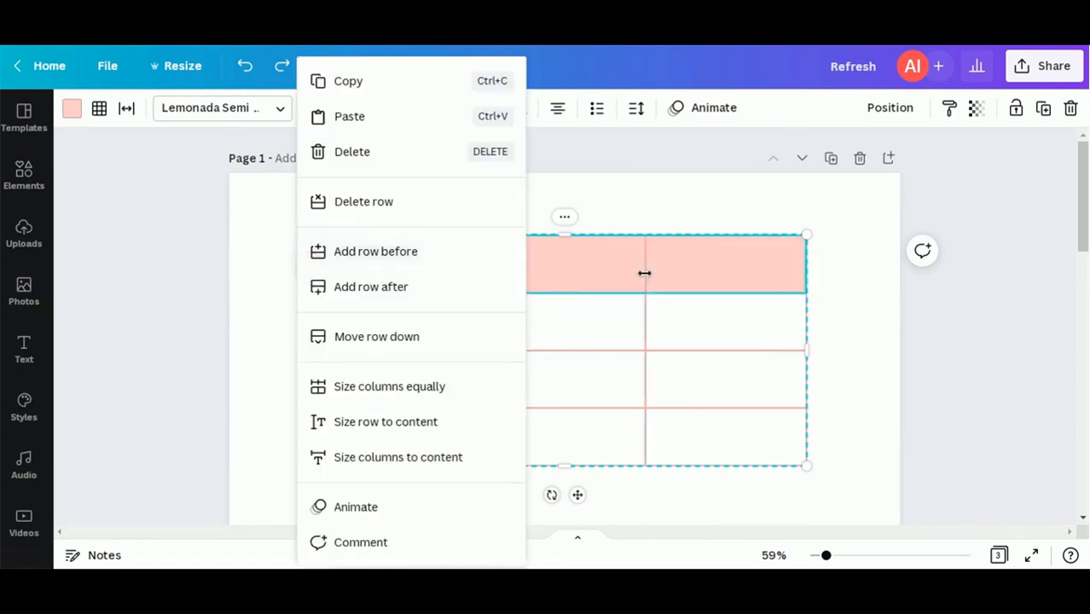
click(70, 112)
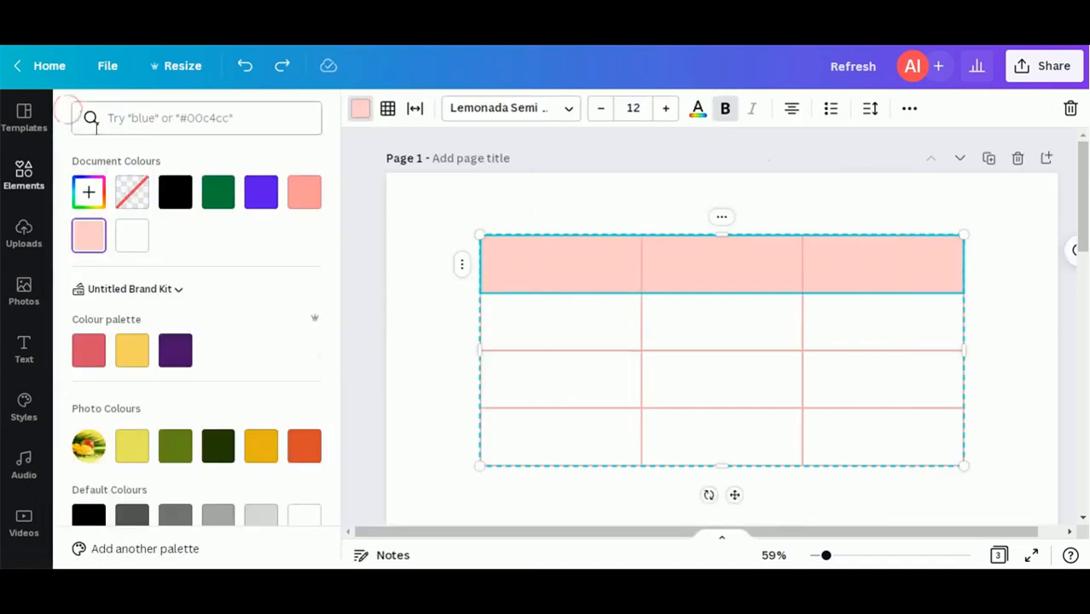
click(268, 200)
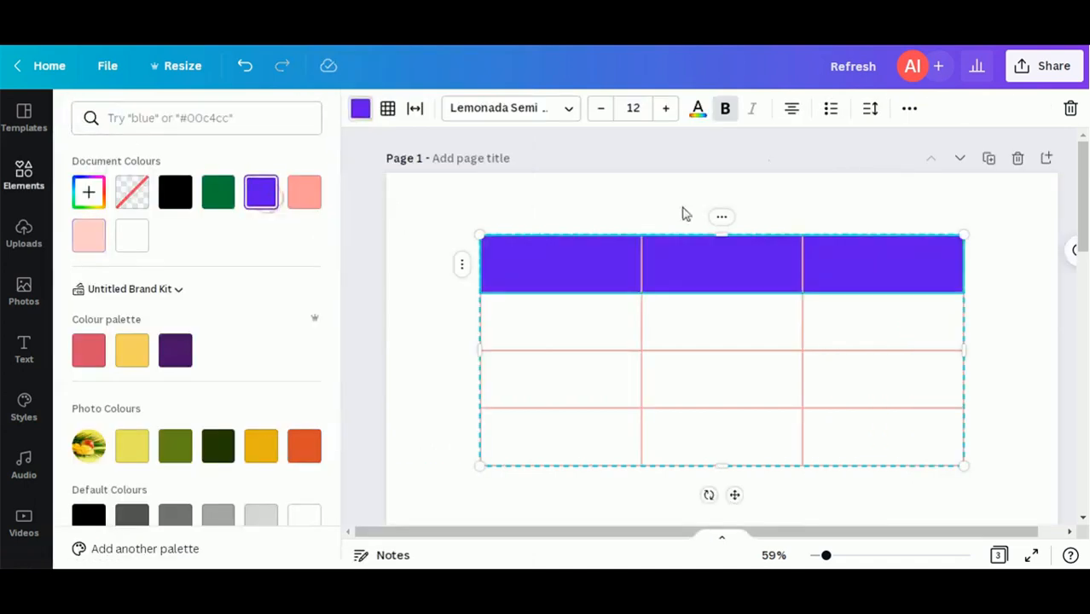
click(1015, 255)
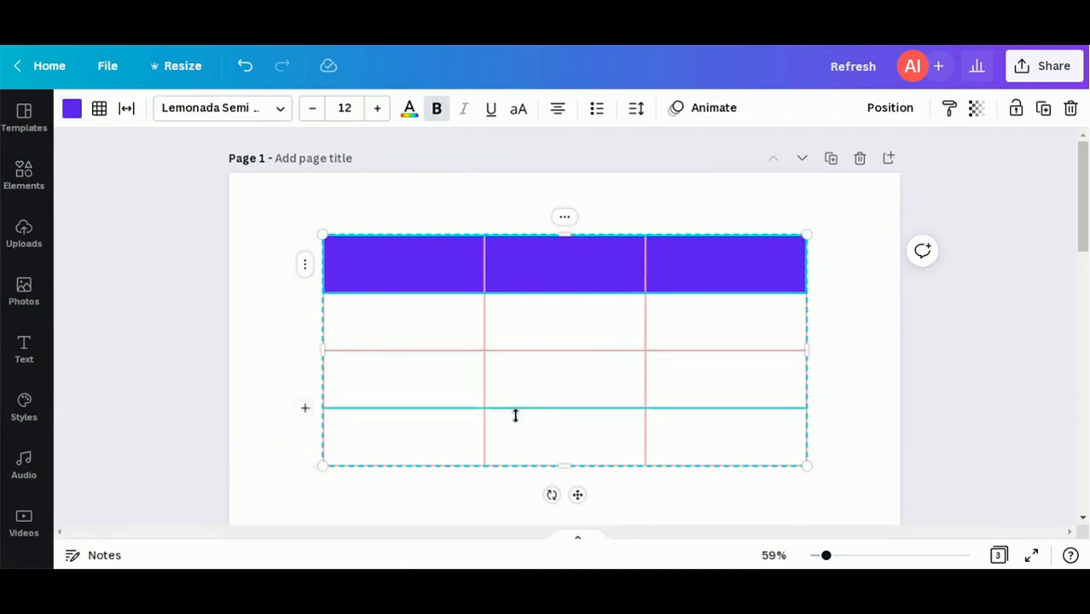
Step: Apply the Rise element animation to the table from the column's Animate option
click(836, 287)
click(404, 217)
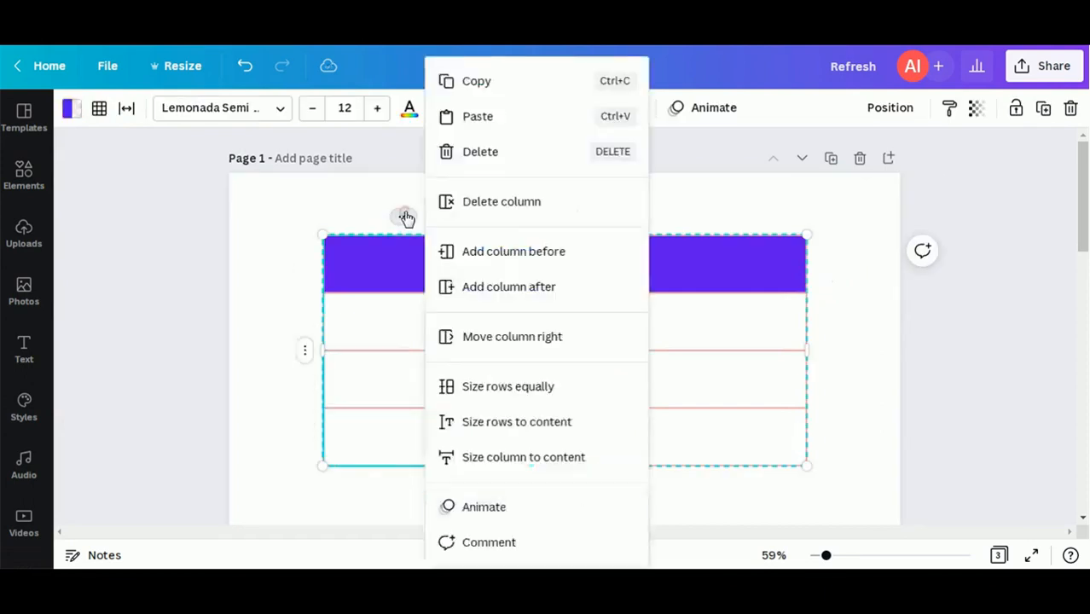
click(512, 509)
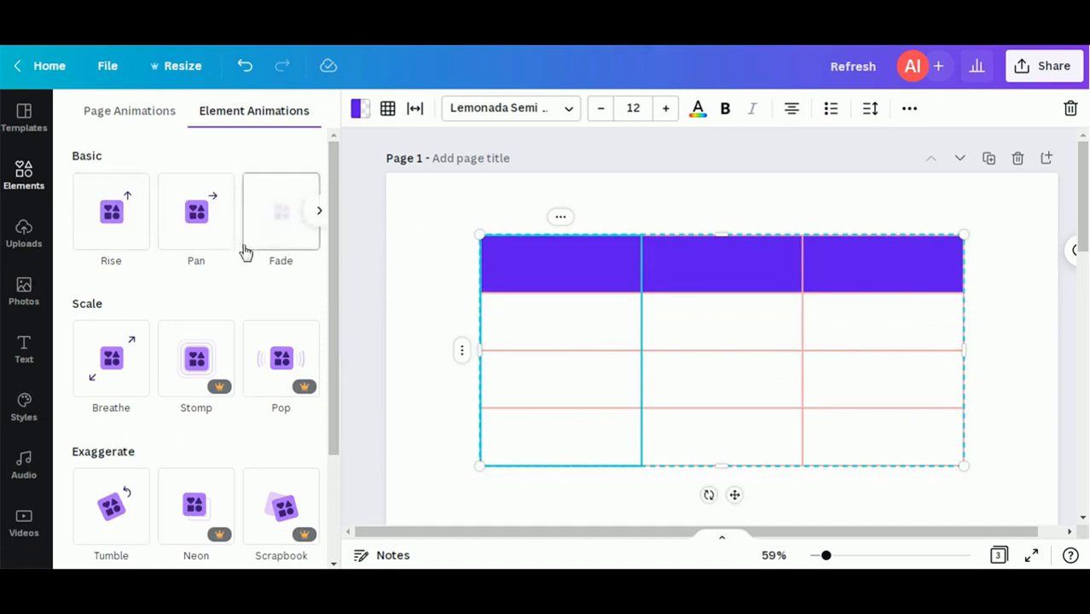
click(108, 226)
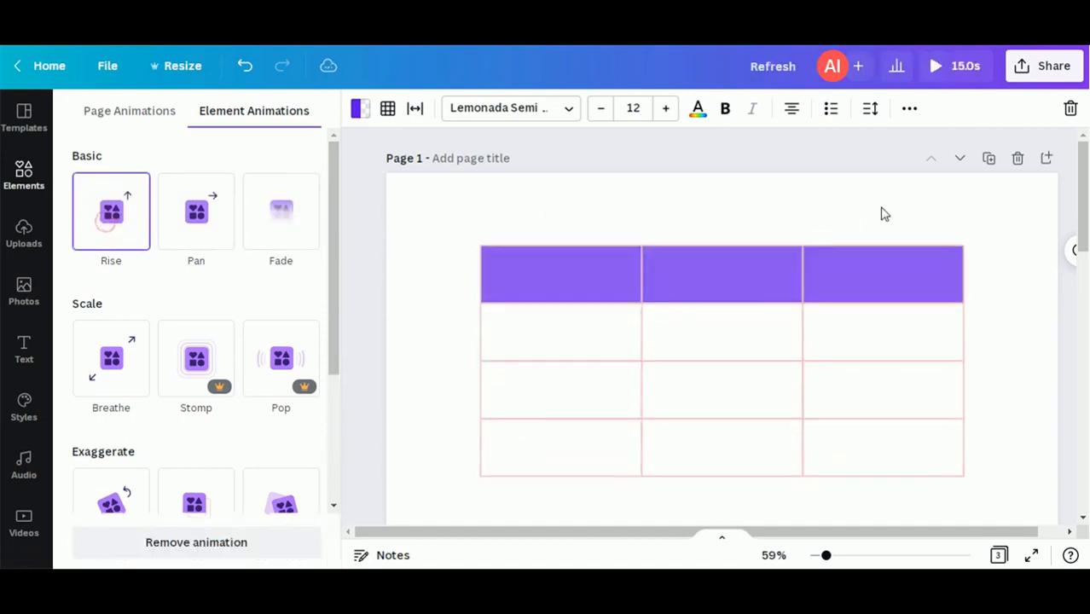
click(1034, 229)
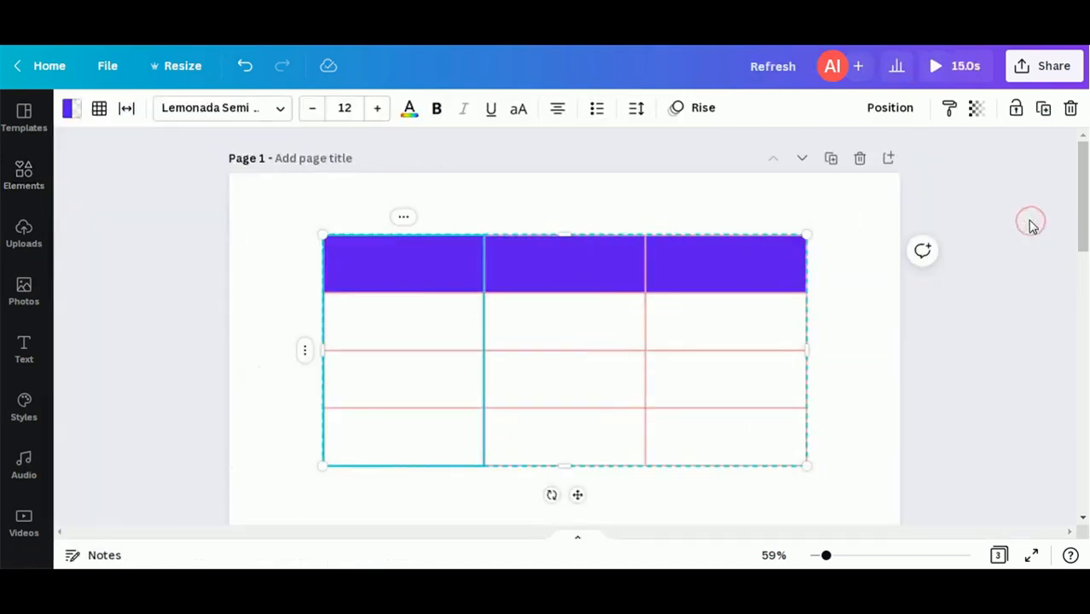
Step: Make the Heading 1 text size 30 and white
click(415, 269)
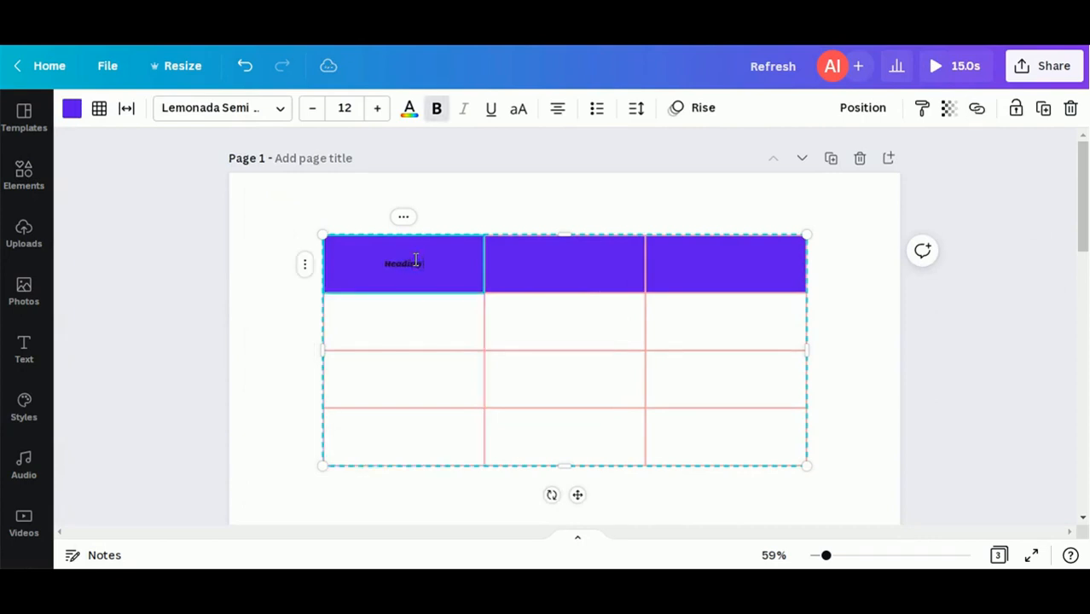
key(ctrl+a)
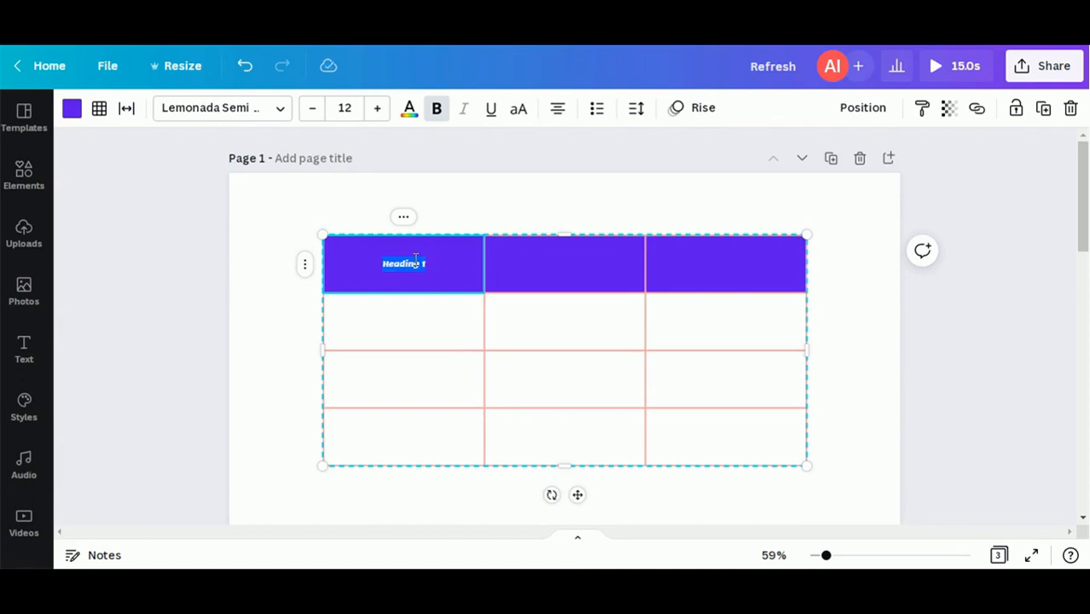
click(347, 102)
text(30)
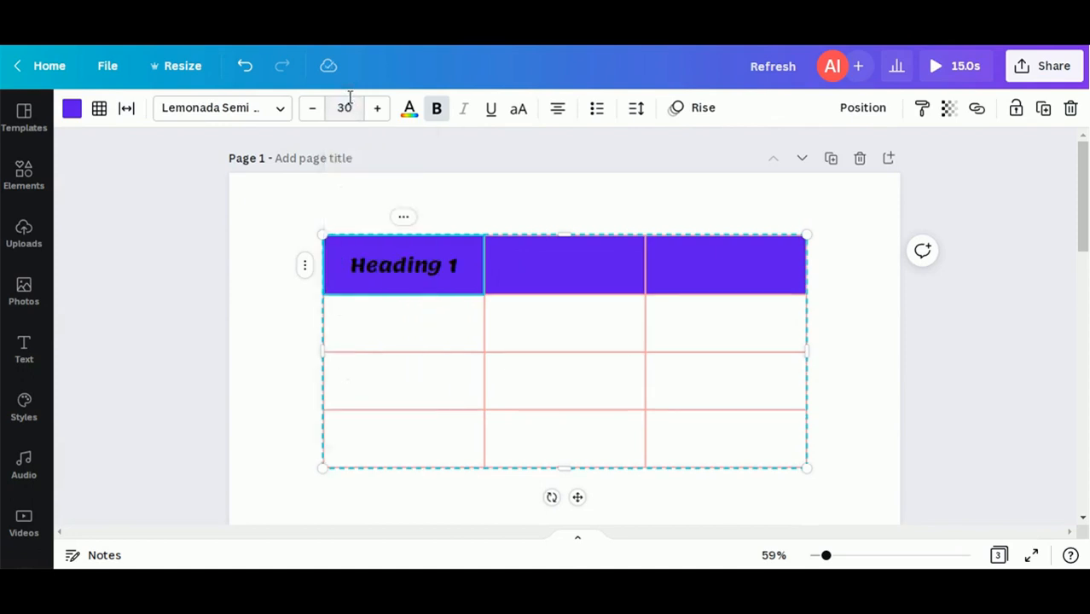
click(409, 111)
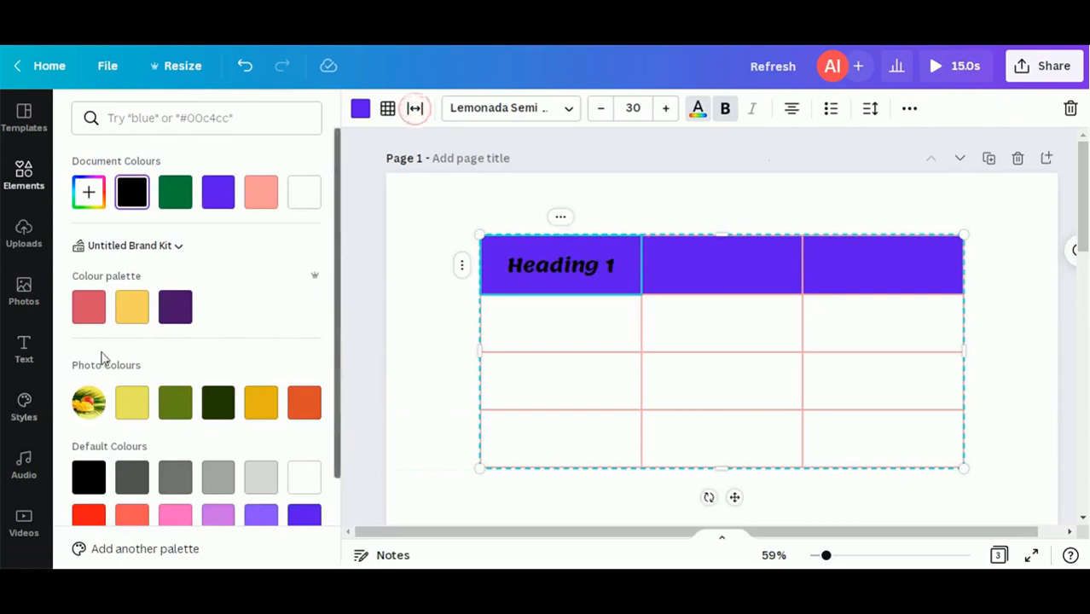
click(305, 192)
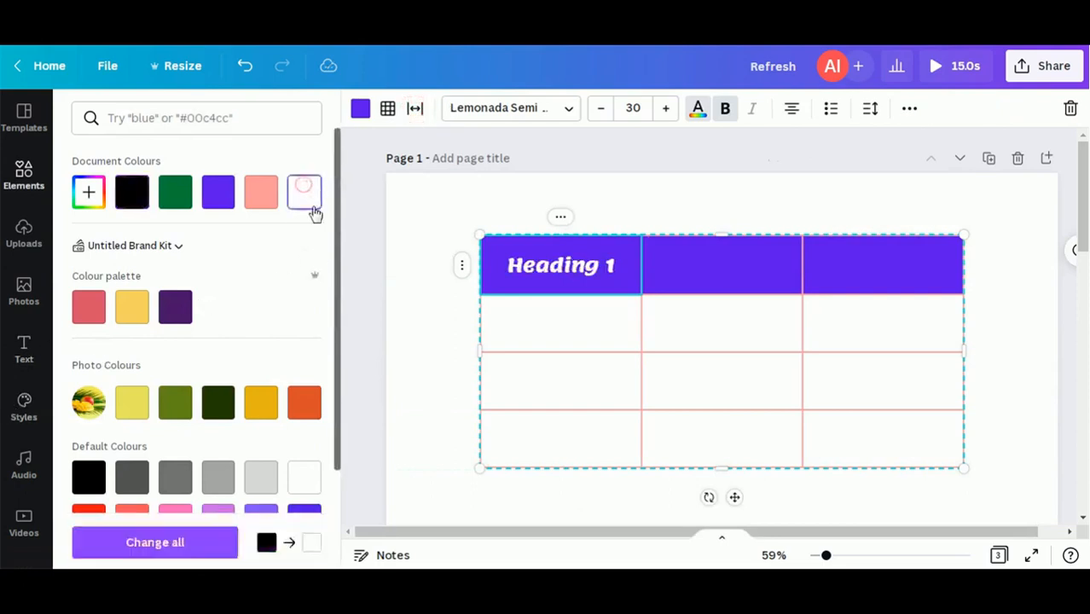
Step: Copy the heading into the second header cell as Heading 2, size 30, in white
double_click(582, 267)
triple_click(583, 267)
key(ctrl+c)
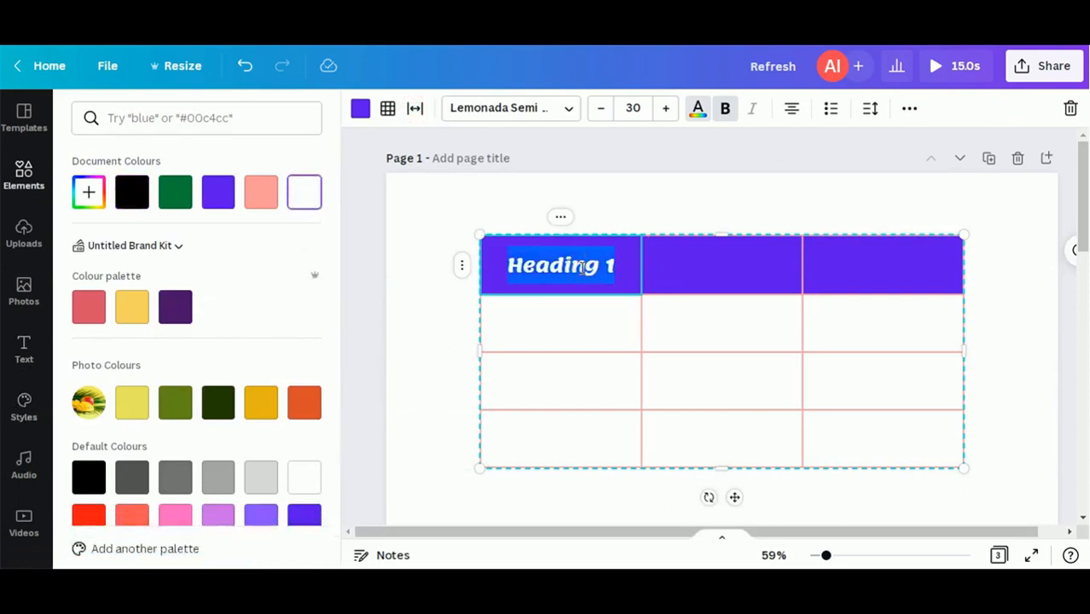
click(702, 265)
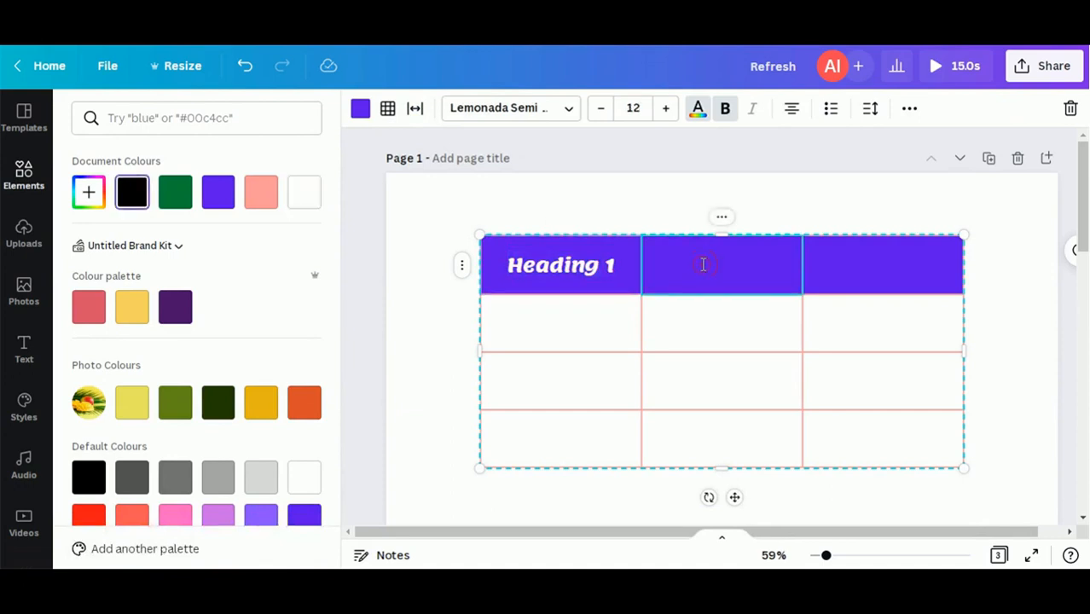
key(ctrl+v)
triple_click(724, 267)
click(634, 107)
text(3)
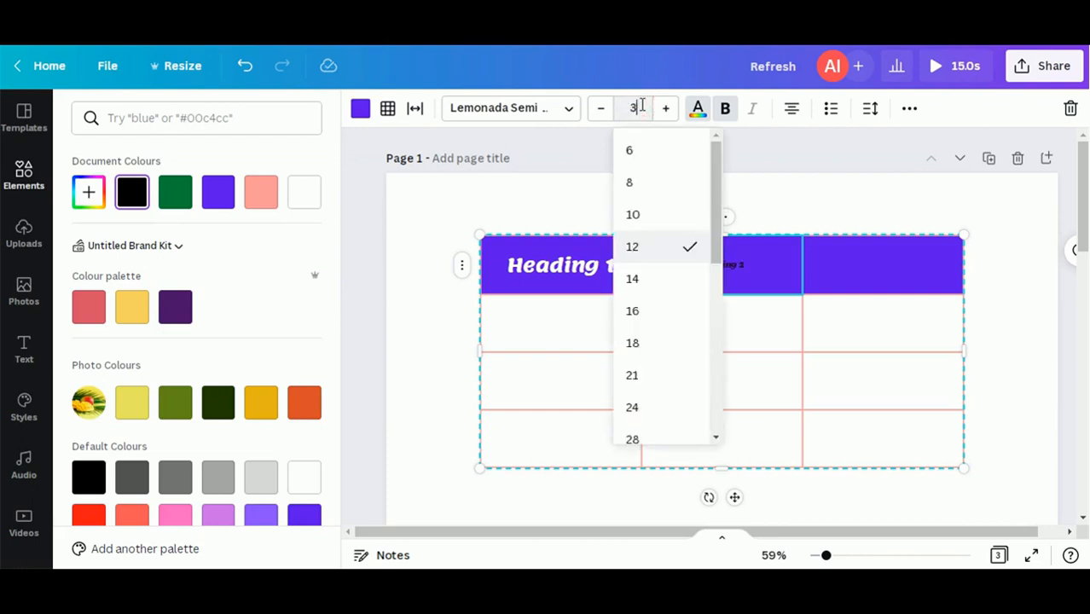
text(0)
key(Return)
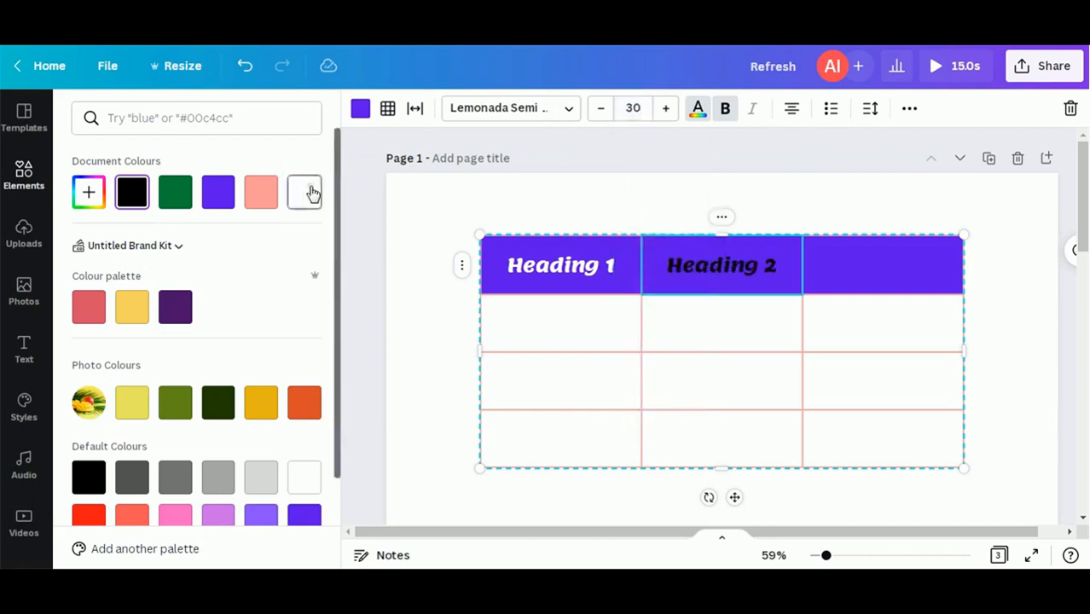
click(313, 193)
Step: Paste the heading into the third header cell as Heading 3, size 36, in white
click(851, 282)
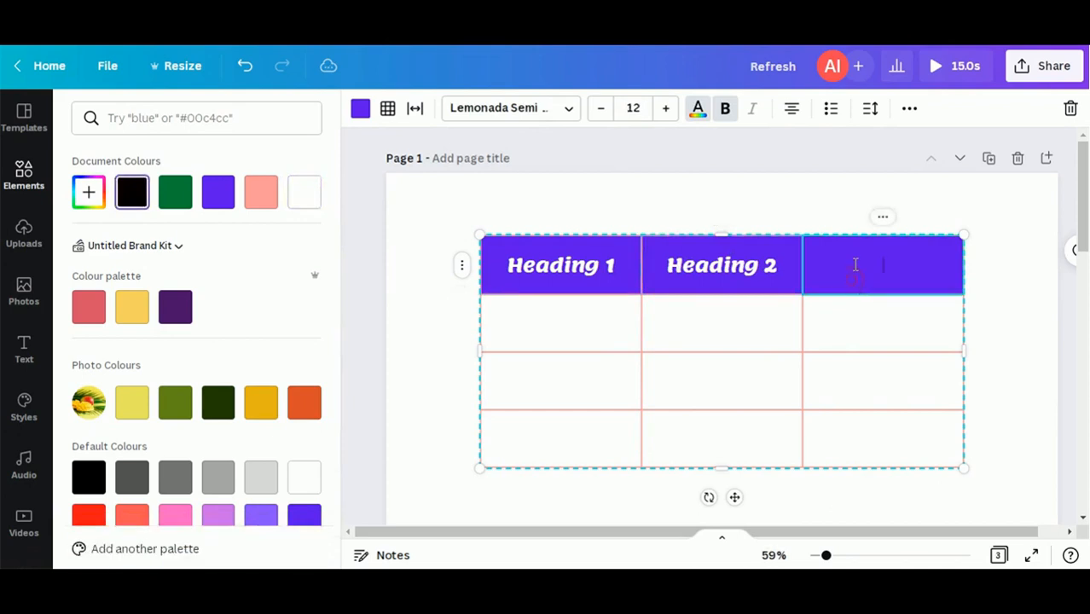
key(ctrl+v)
key(ctrl+a)
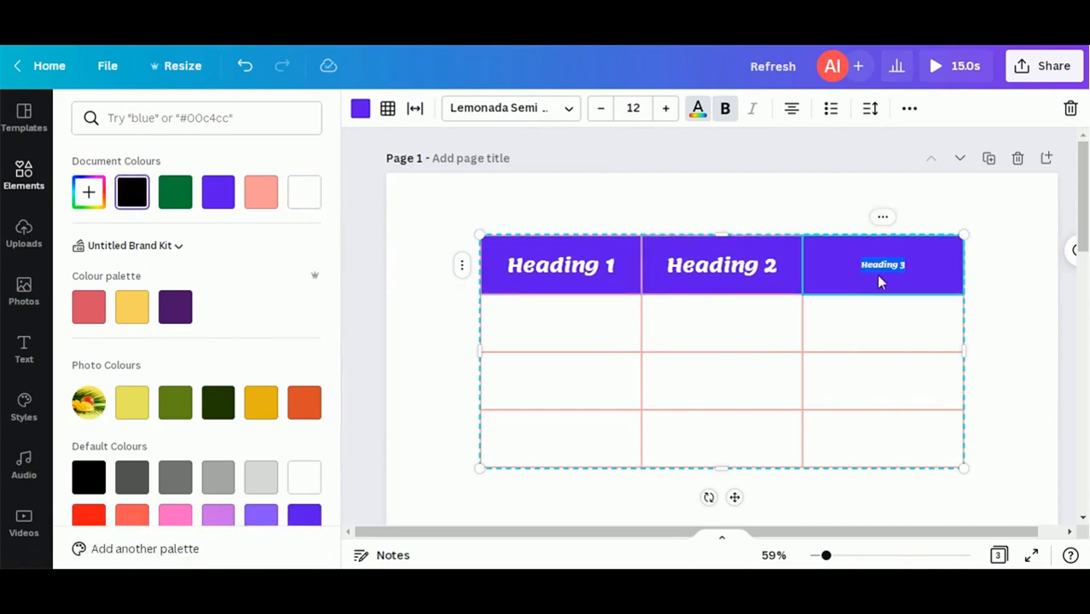
click(633, 108)
text(36)
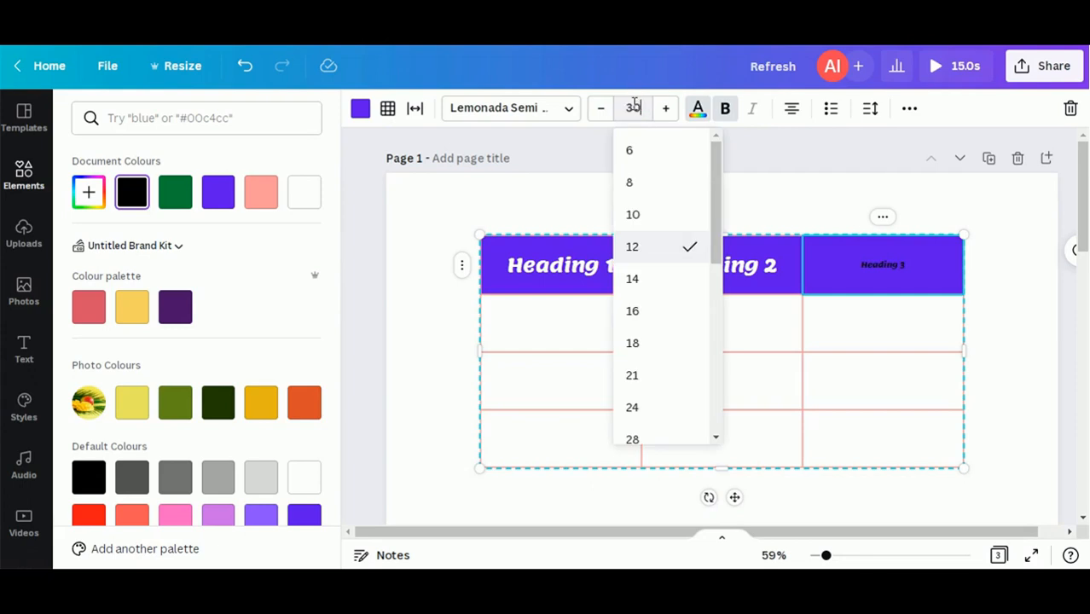
key(Return)
key(Escape)
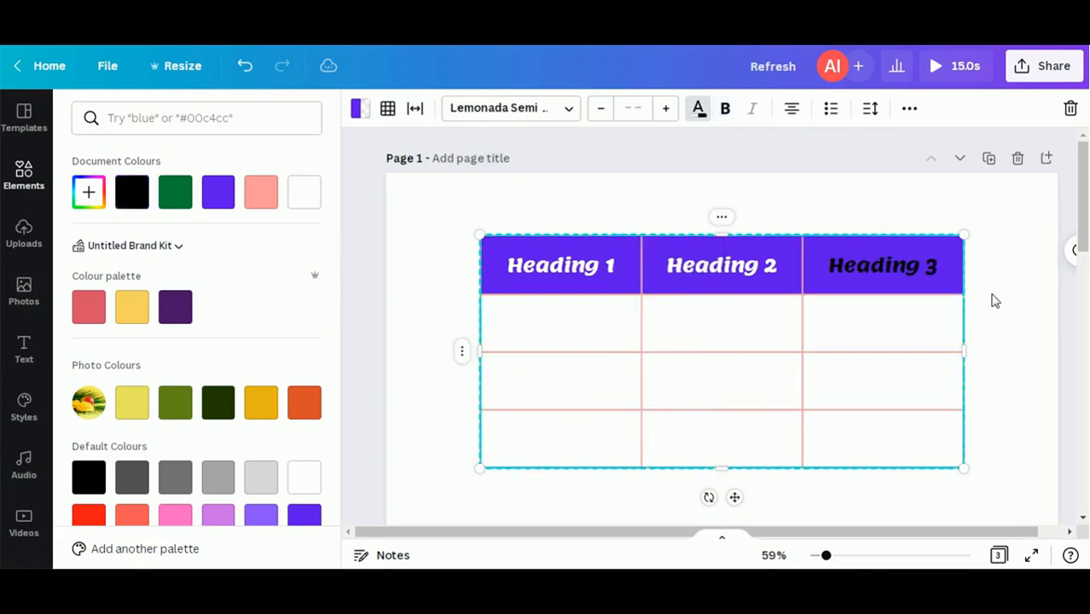
double_click(883, 271)
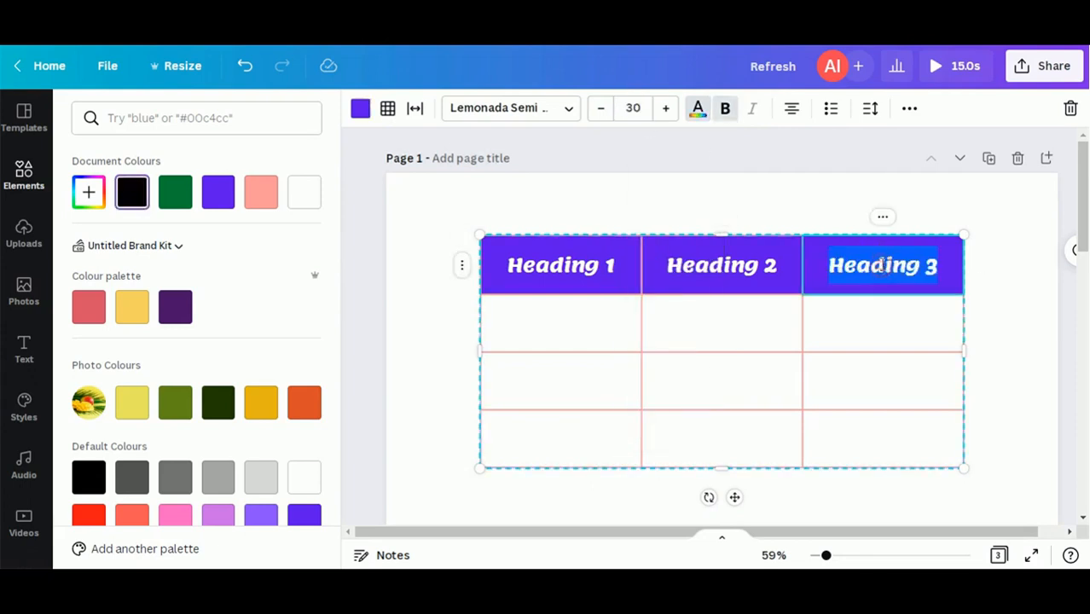
click(698, 109)
click(307, 193)
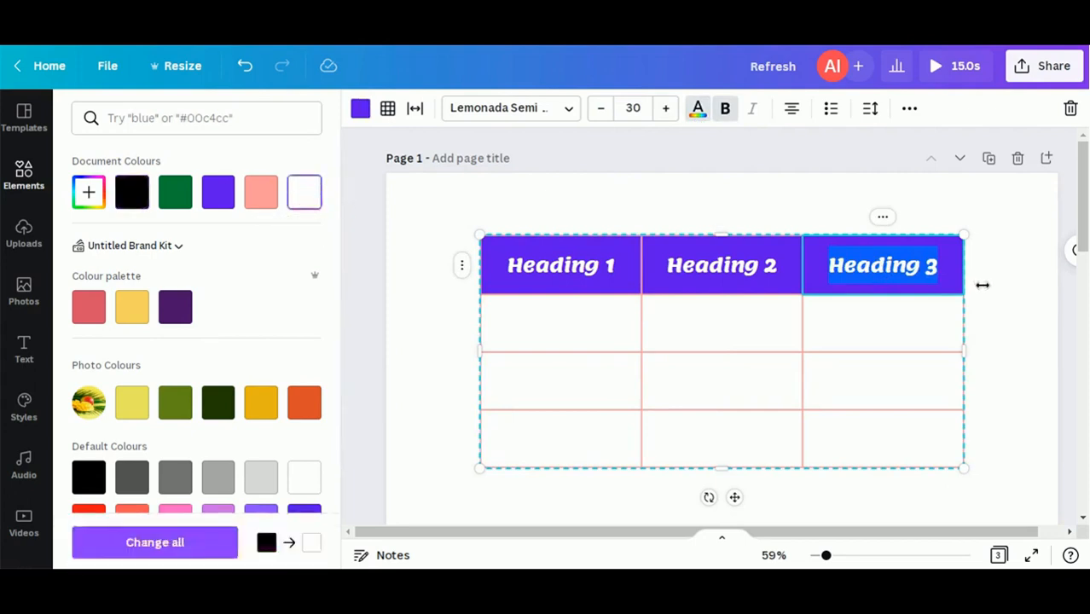
key(Escape)
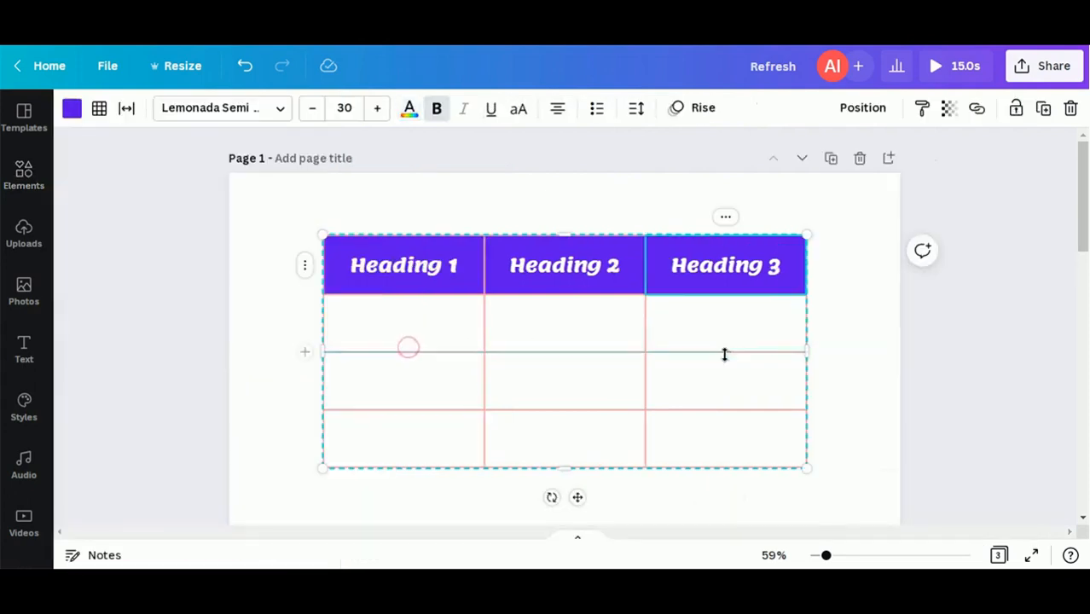
click(867, 341)
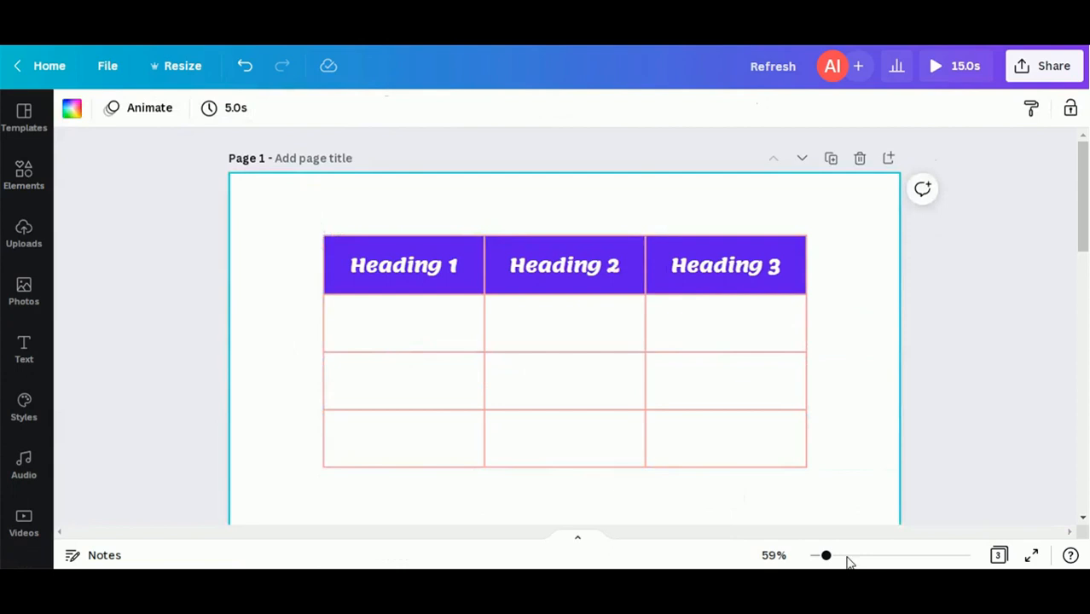
Step: Narrow the Heading 1 column, widen Heading 2, and make the header and body rows taller
click(480, 318)
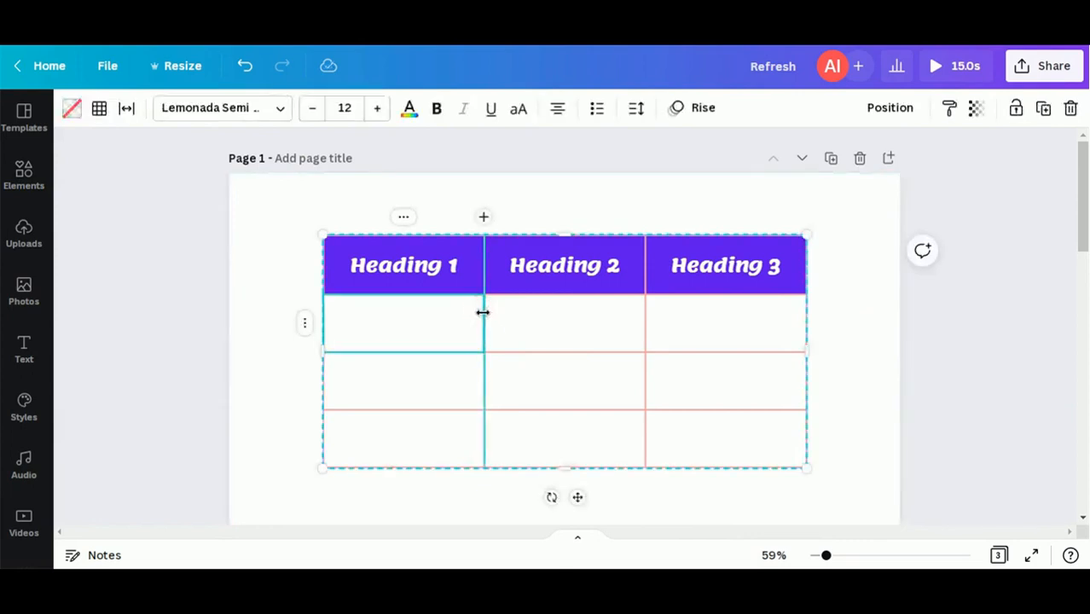
drag(482, 312, 451, 317)
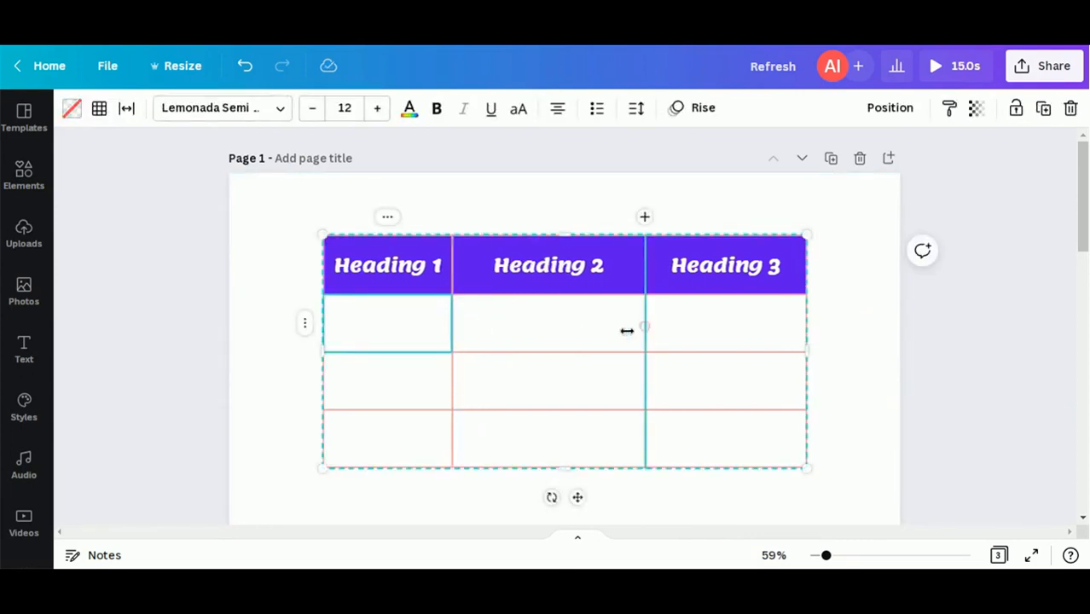
drag(644, 330, 595, 335)
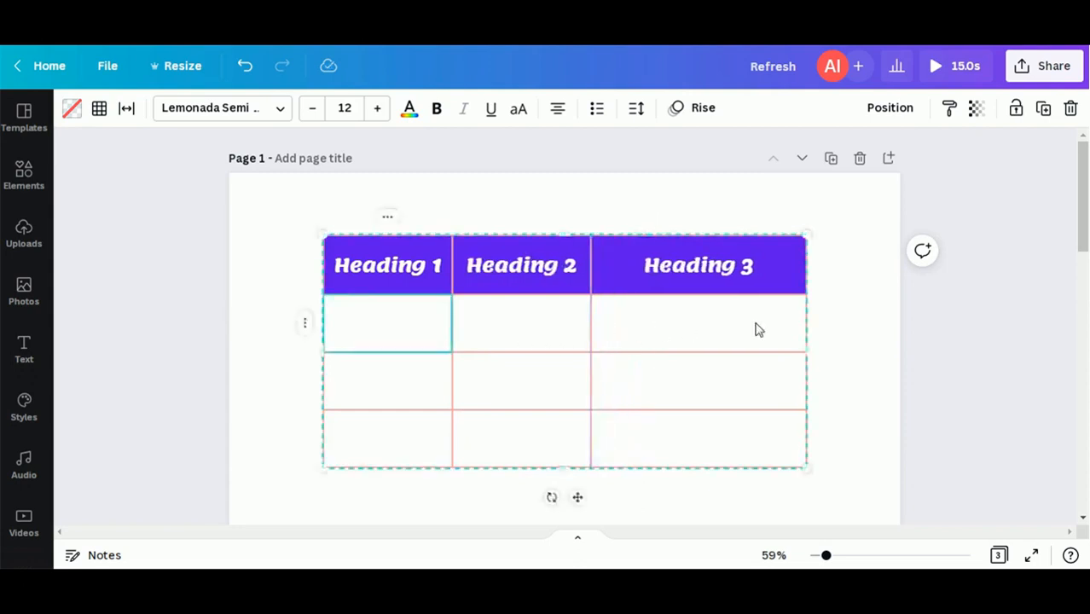
drag(637, 306, 639, 330)
drag(632, 376, 616, 391)
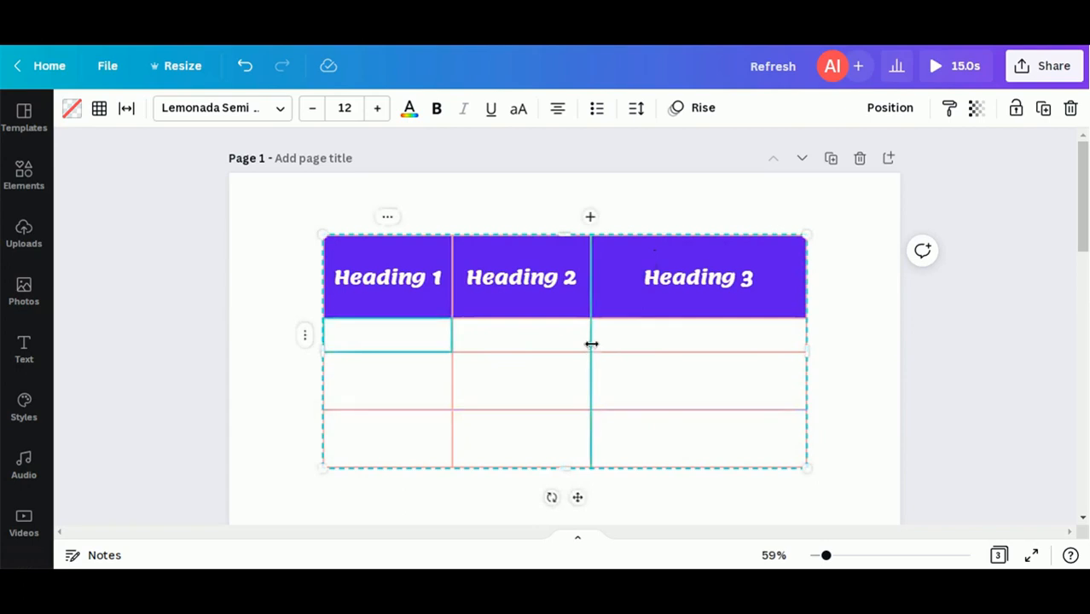
drag(590, 342, 626, 346)
drag(706, 415, 709, 426)
drag(738, 355, 739, 375)
click(902, 388)
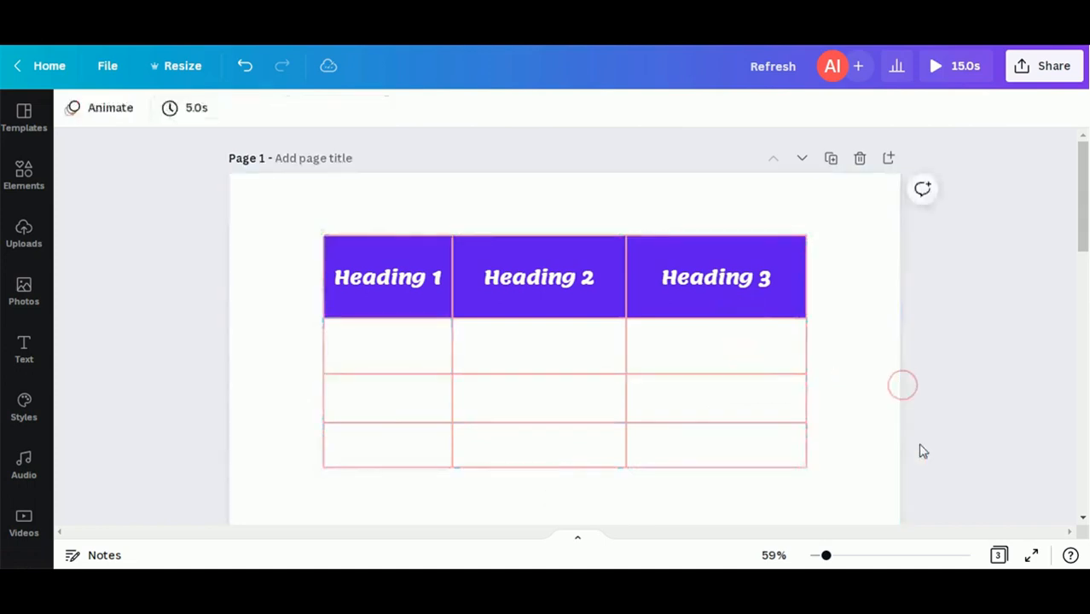
Step: Enter 'Important' in the middle cell of the second body row
click(469, 409)
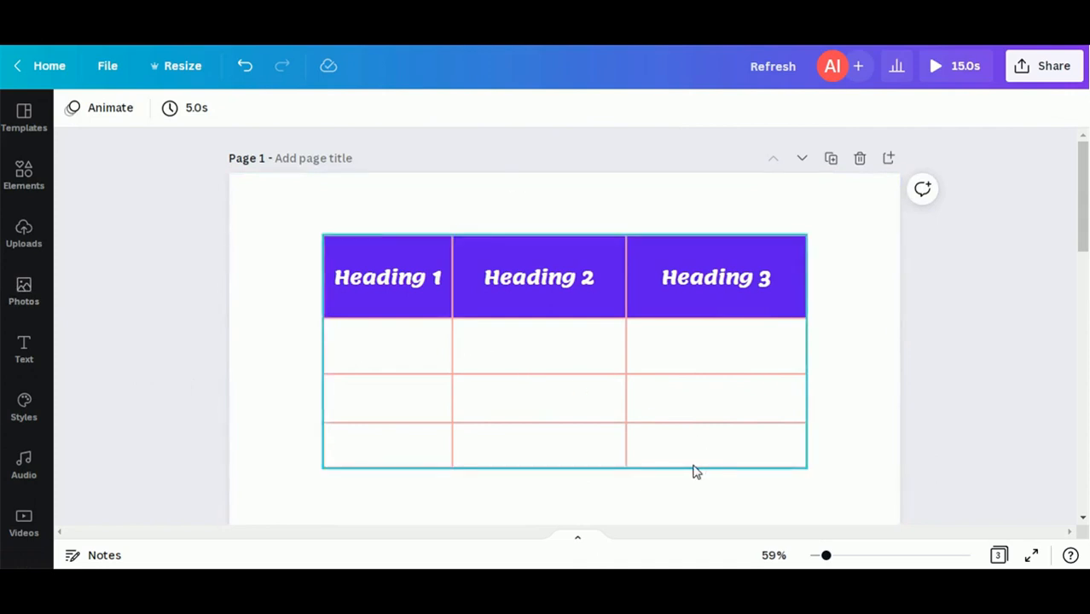
click(554, 401)
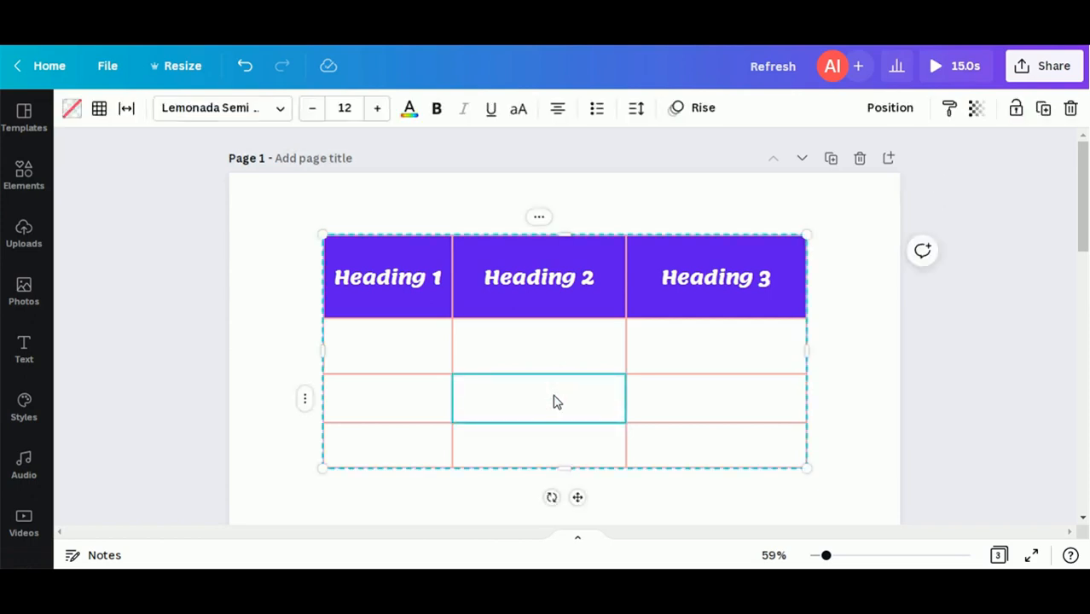
click(555, 401)
text(m)
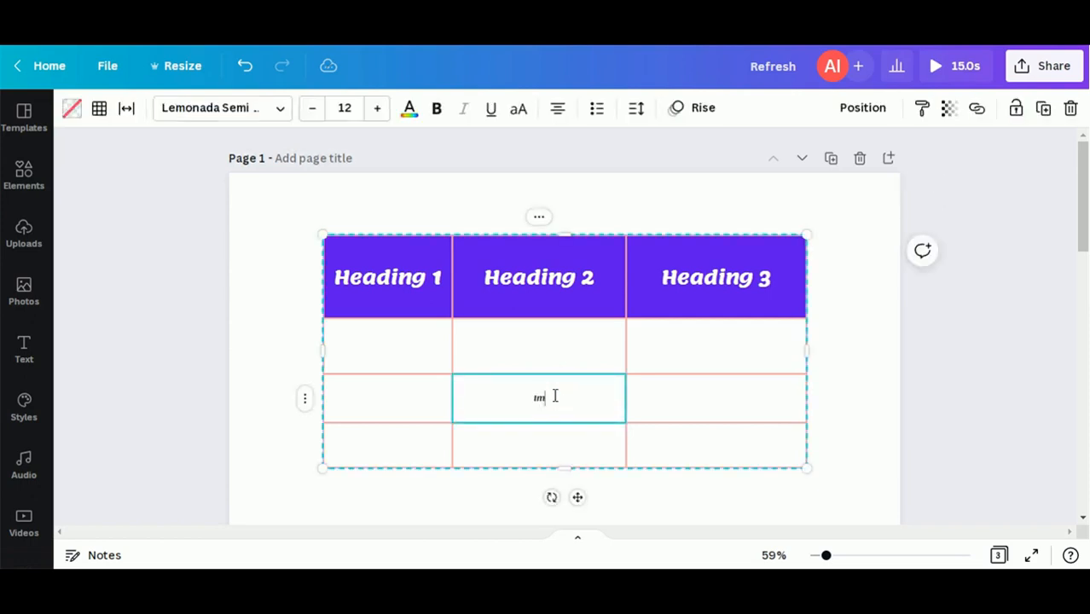
text(mportant)
double_click(554, 395)
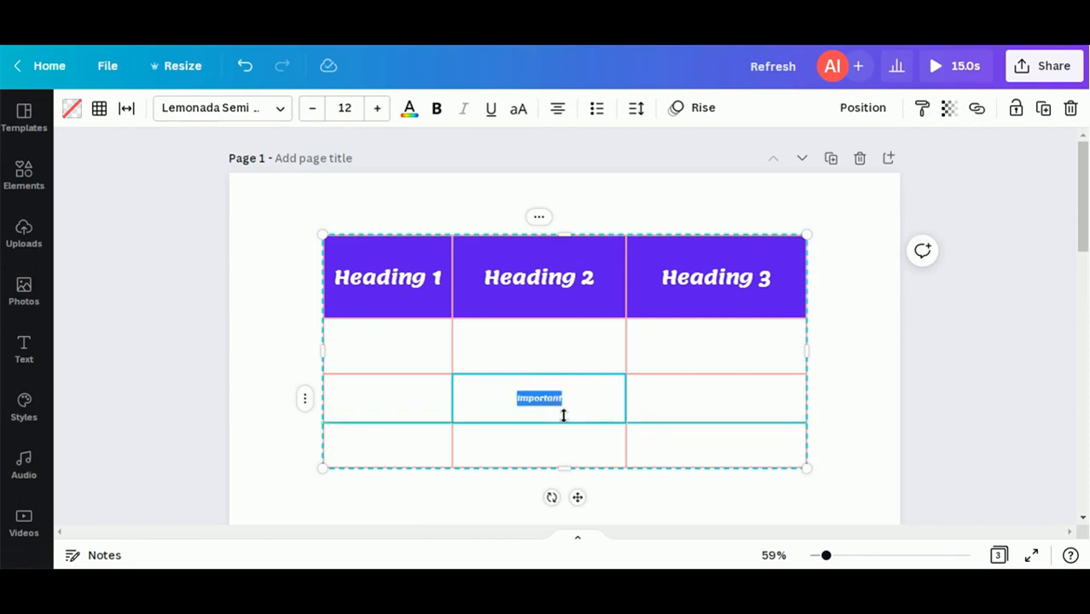
click(849, 425)
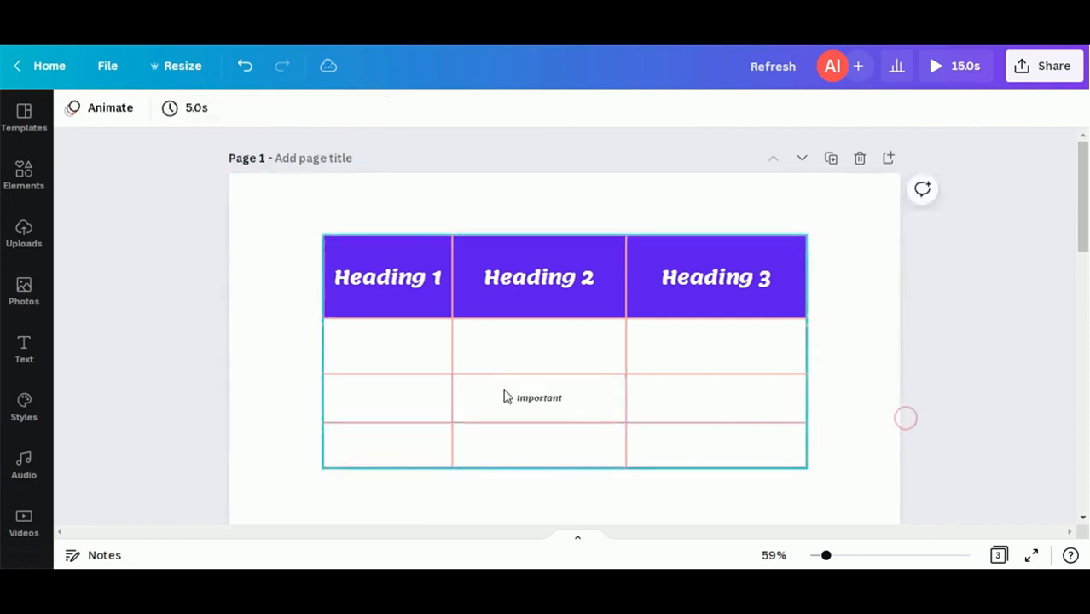
click(478, 399)
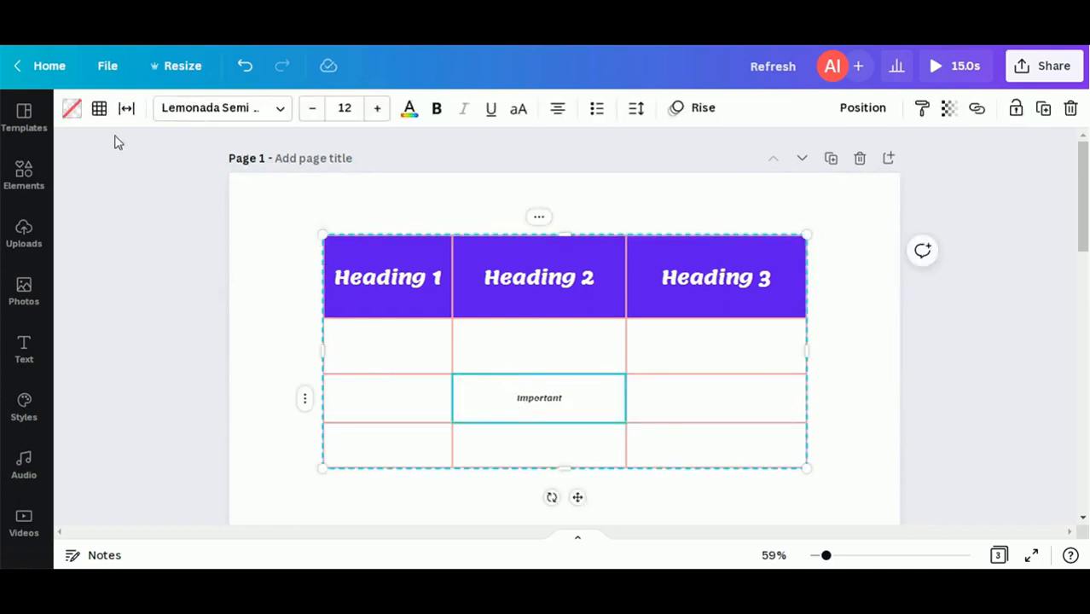
Step: Fill the Important cell yellow and add an empty row at the bottom of the table
click(72, 109)
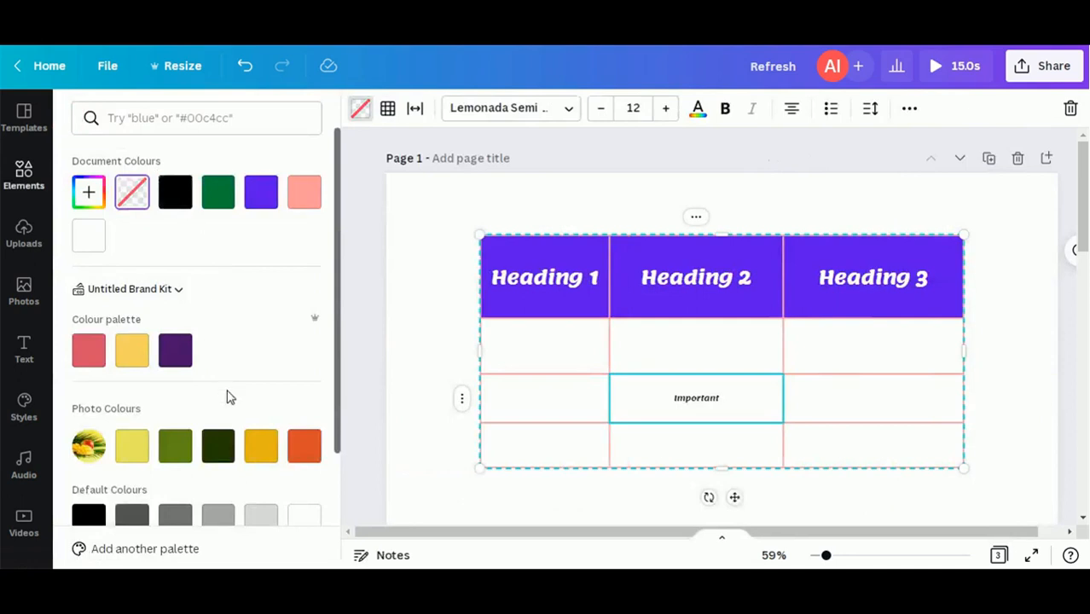
click(131, 361)
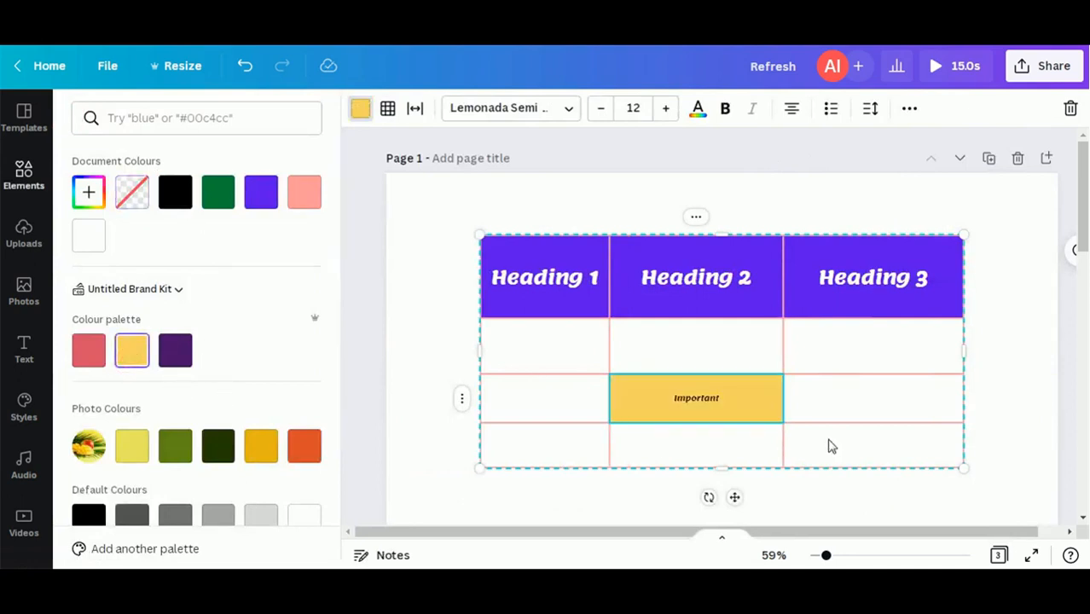
click(986, 380)
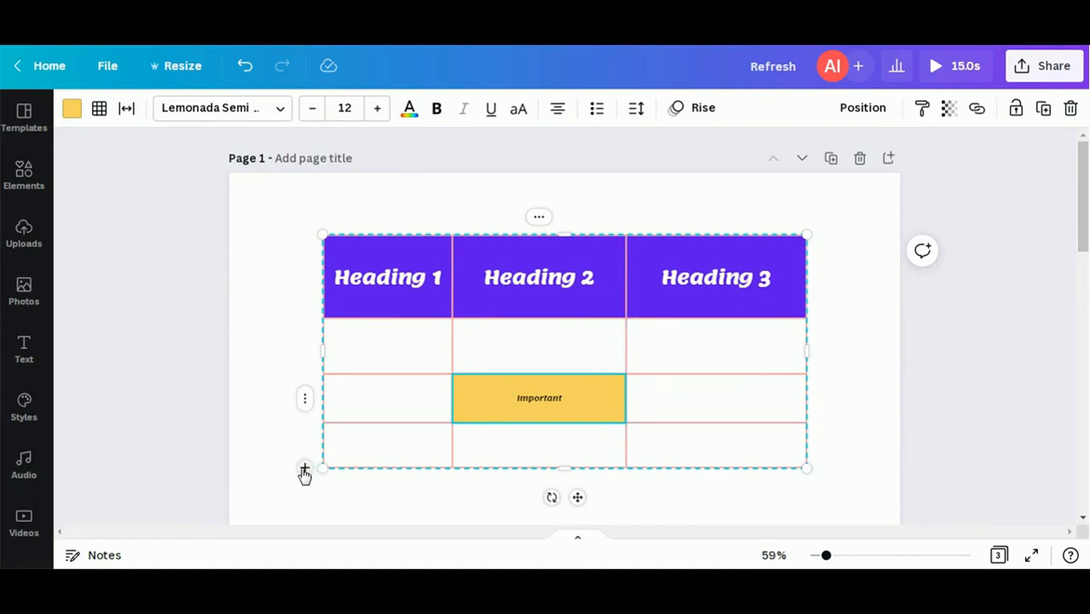
click(305, 469)
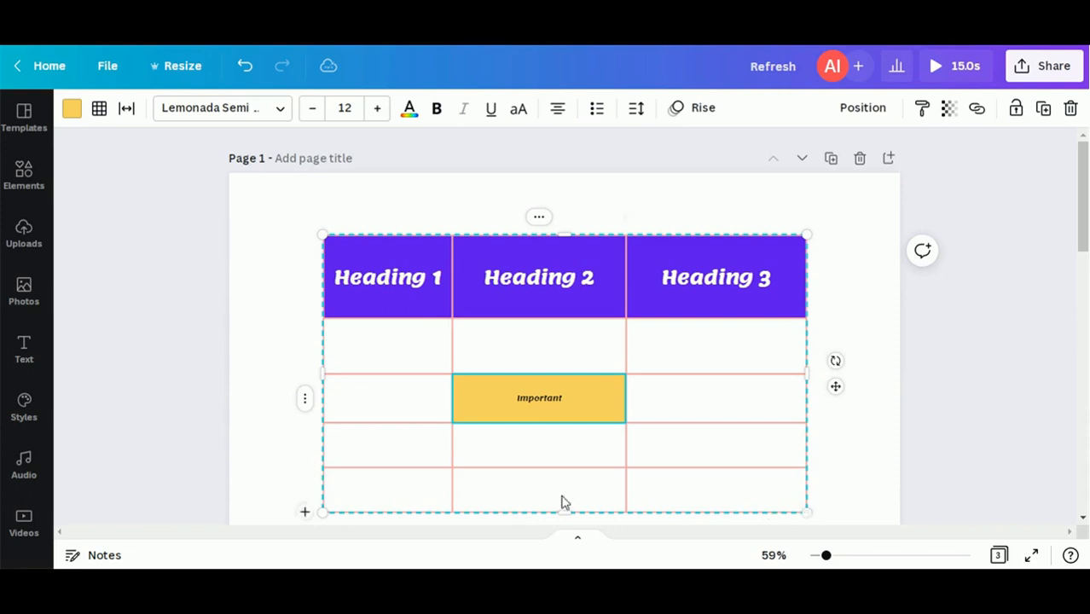